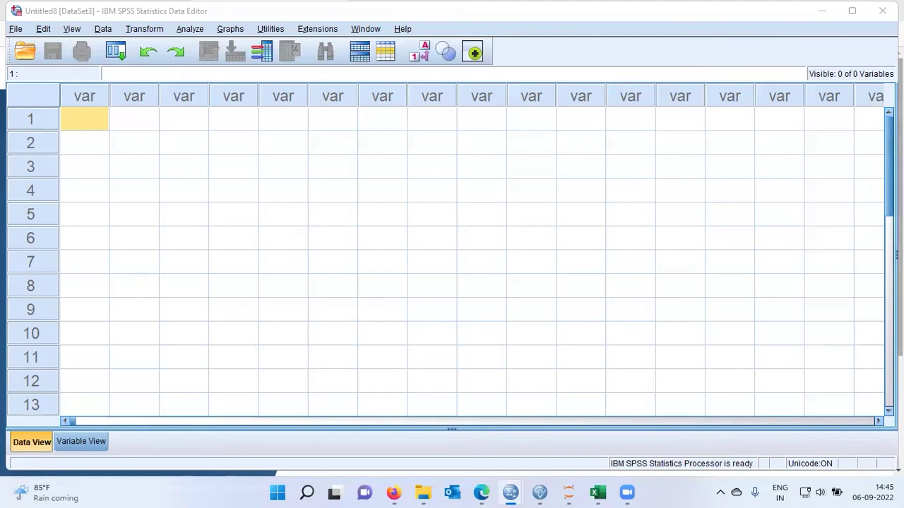
Switch to the Powerconsumption workbook in Excel and check the first and last dates in the date column.
mouse_move(597, 492)
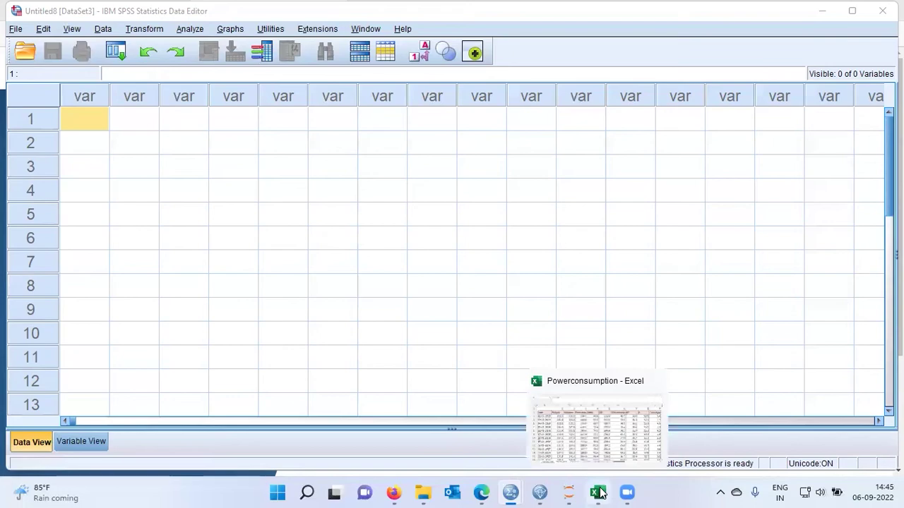
click(598, 442)
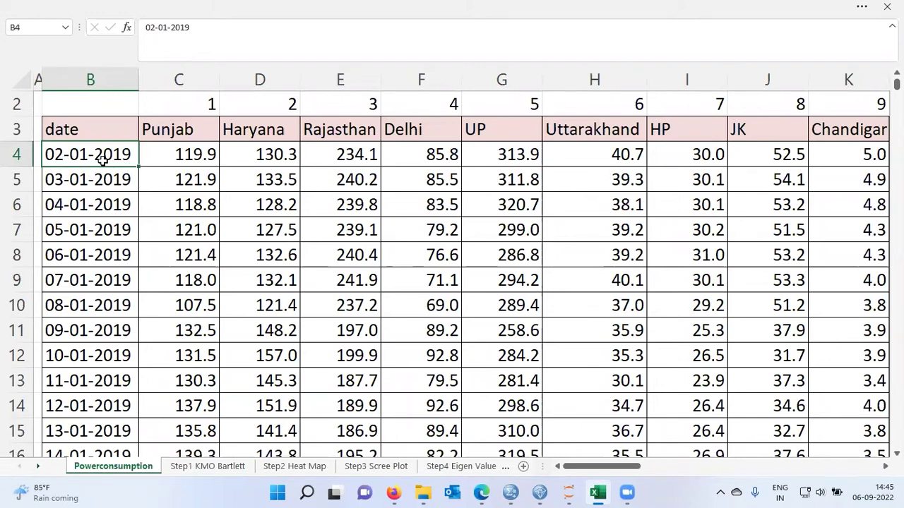
key(ctrl+Down)
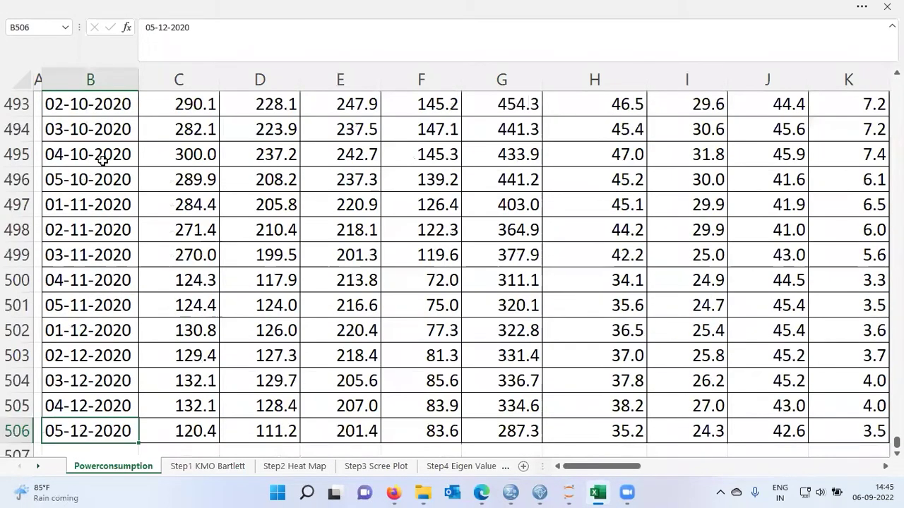
key(ctrl+Up)
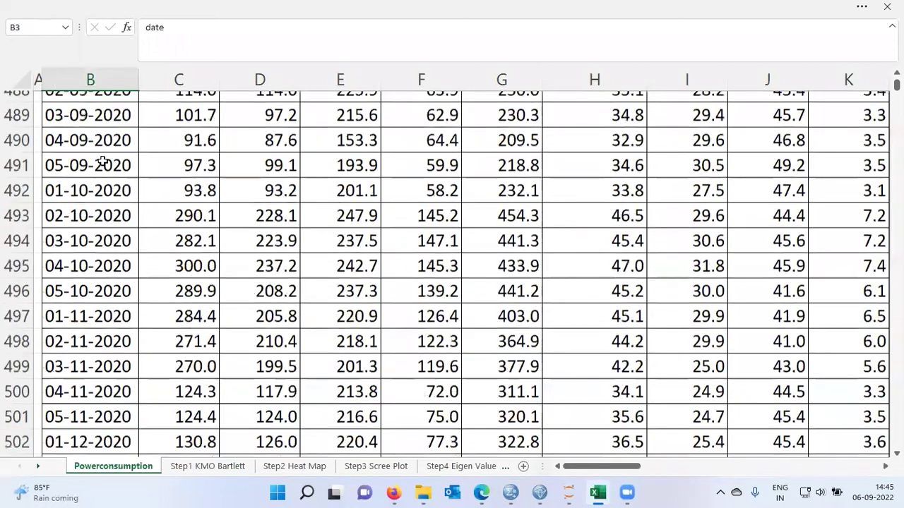
key(Up)
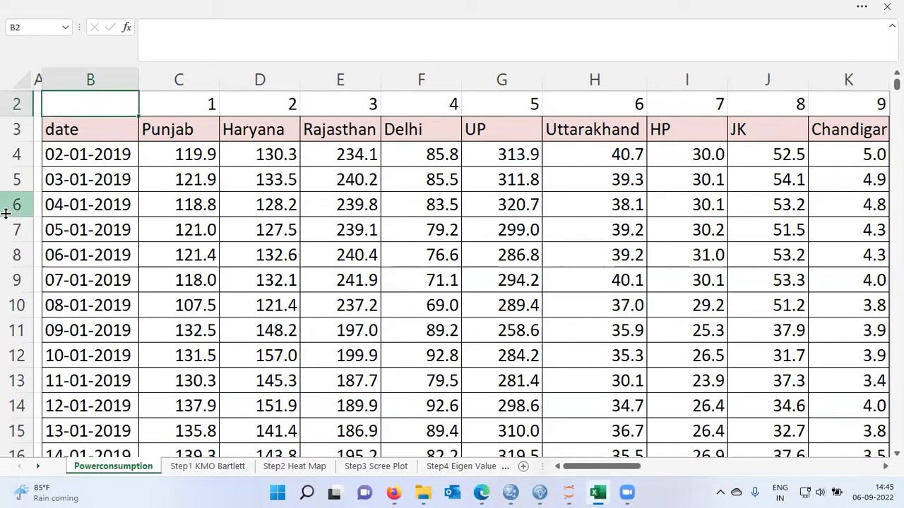
Look over the state headers in row 3 from Punjab to UP.
click(201, 134)
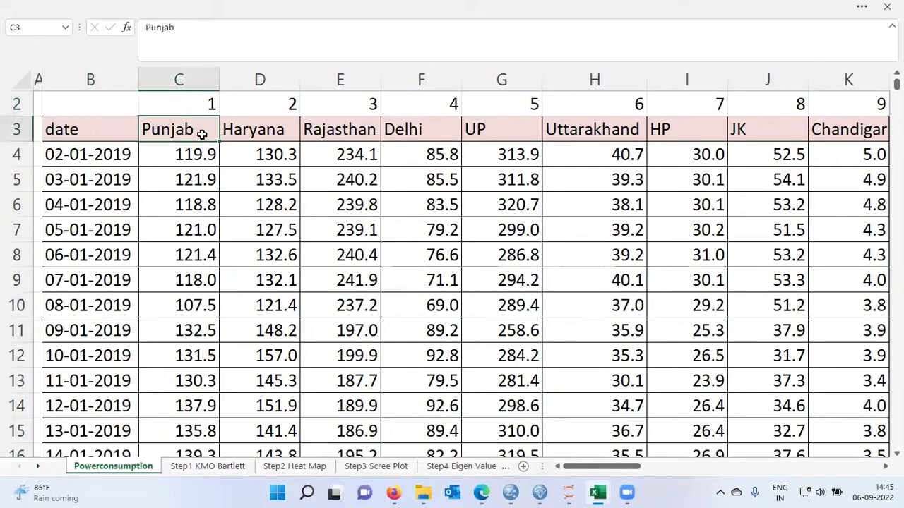
click(258, 136)
click(344, 135)
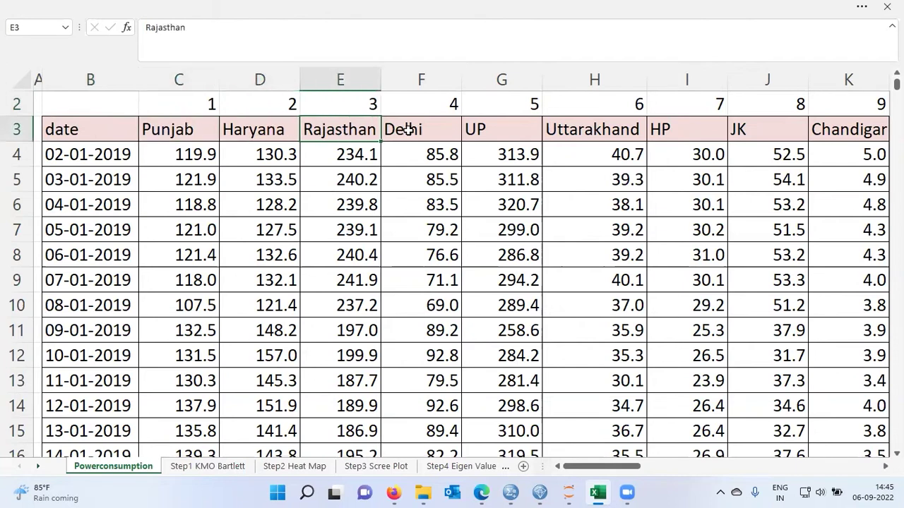
click(412, 130)
click(494, 136)
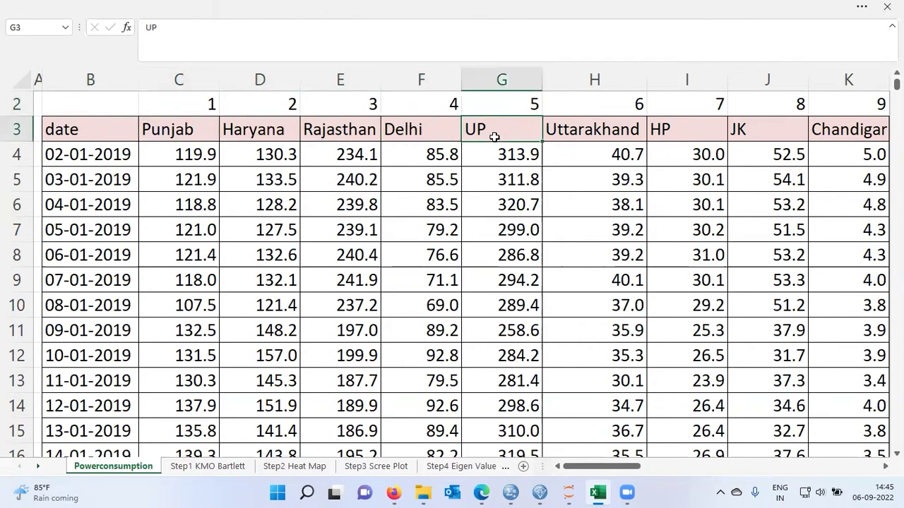
Go through all the state columns along the header row, from Punjab to Tripura.
click(212, 159)
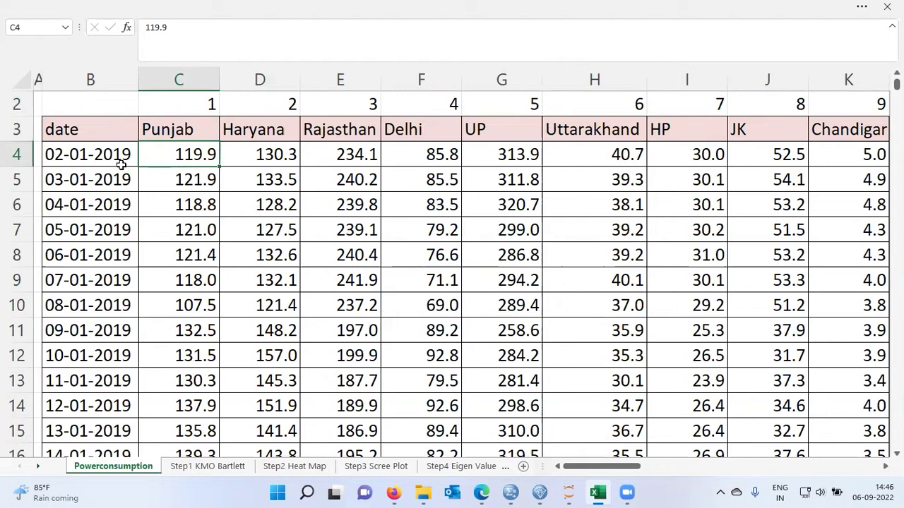
key(Up)
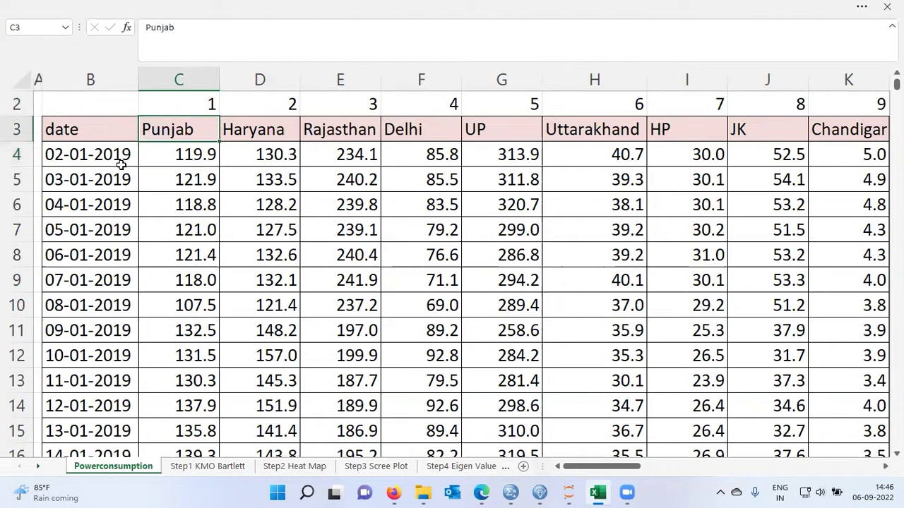
key(Right)
key(Right)
key(Right)
key(Right)
key(Right)
key(Right)
key(Right)
key(Right)
key(Right)
key(Right)
key(Right)
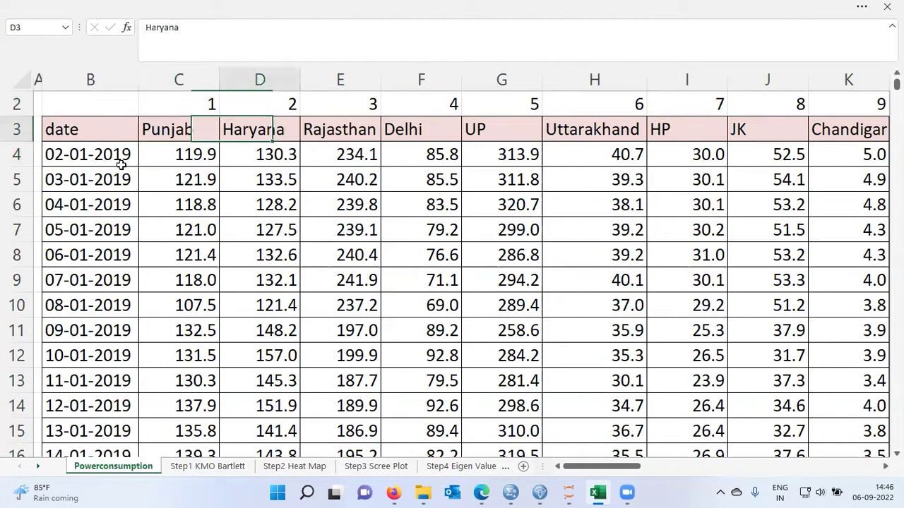
key(Right)
key(Right)
key(Right)
key(Right)
key(Right)
key(Right)
key(Right)
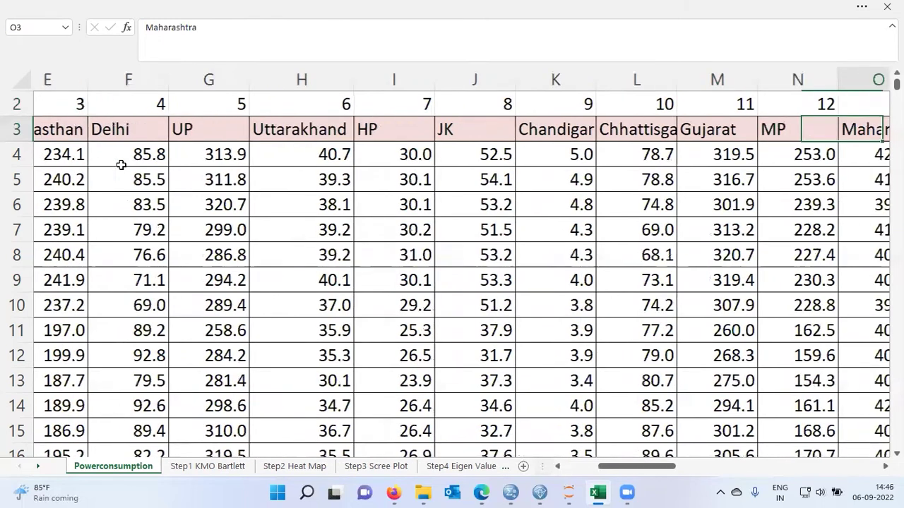
key(Right)
key(Right)
key(Right)
key(Right)
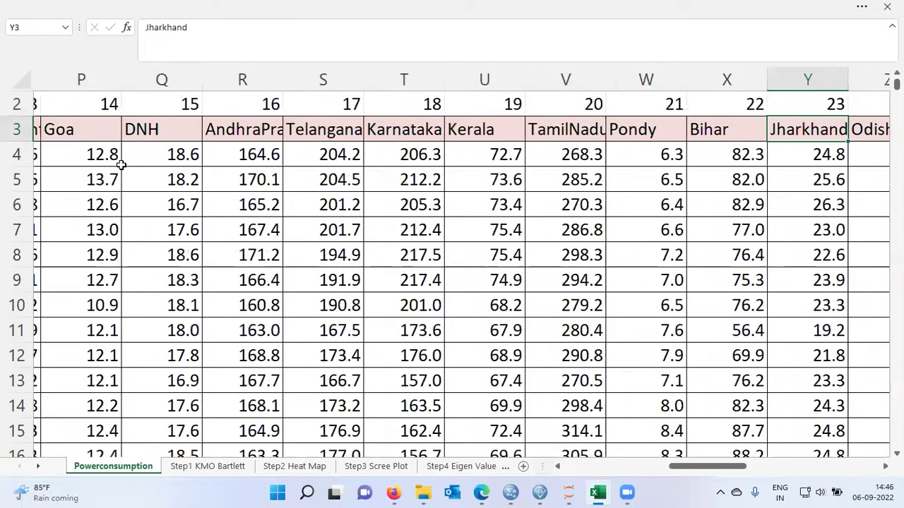
key(Right)
key(Right)
key(Right)
key(Right)
key(Right)
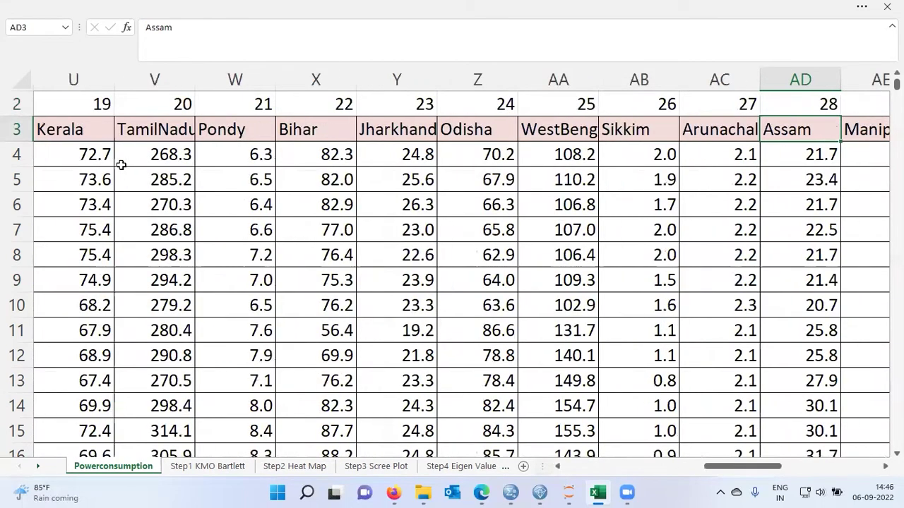
key(Right)
key(Right)
key(Right)
key(Right)
key(Right)
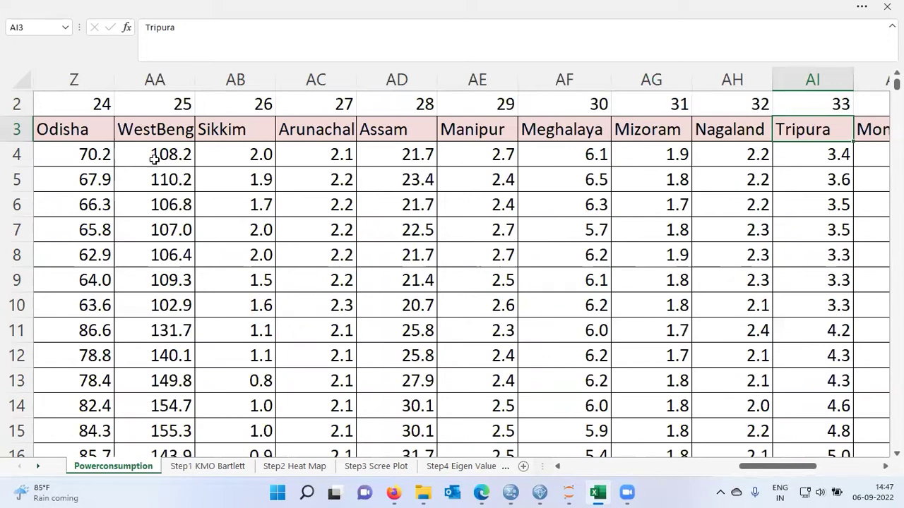
Switch to the SPSS Data Editor and open the recently used data file Power consumption data.sav.
mouse_move(518, 492)
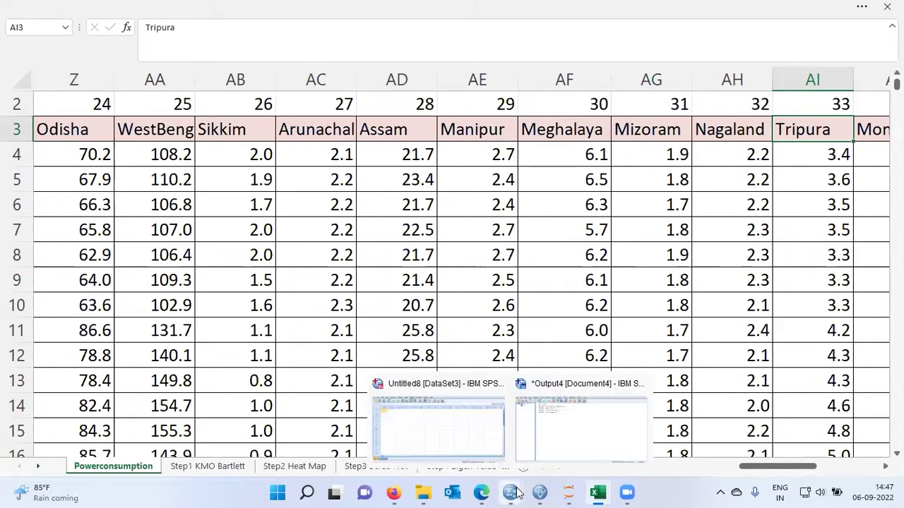
click(485, 428)
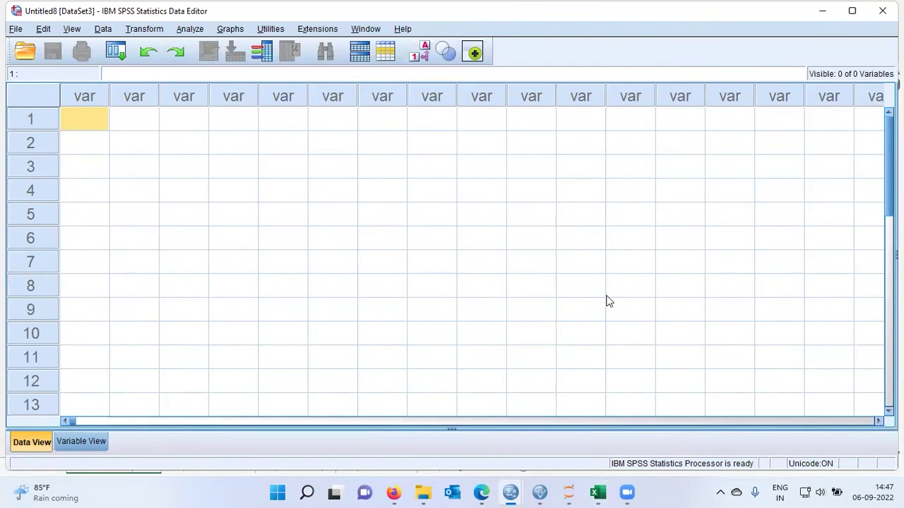
click(15, 30)
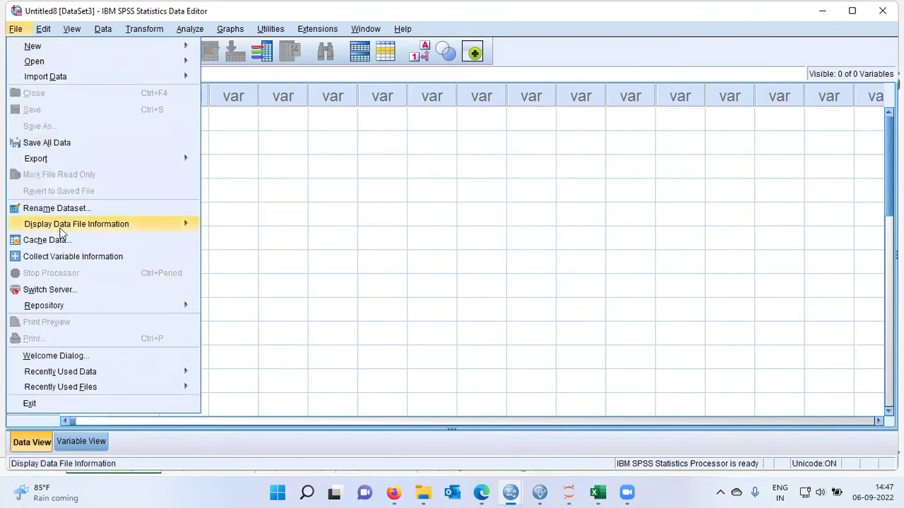
mouse_move(92, 373)
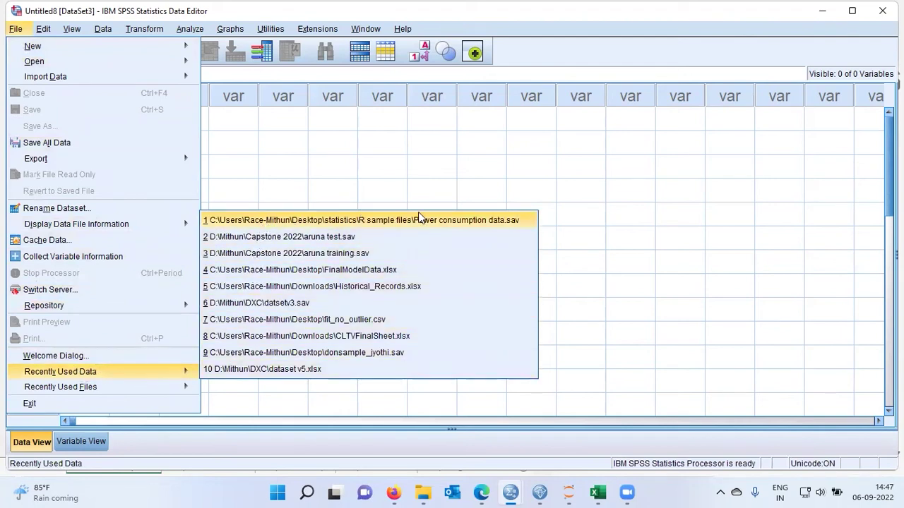
click(489, 221)
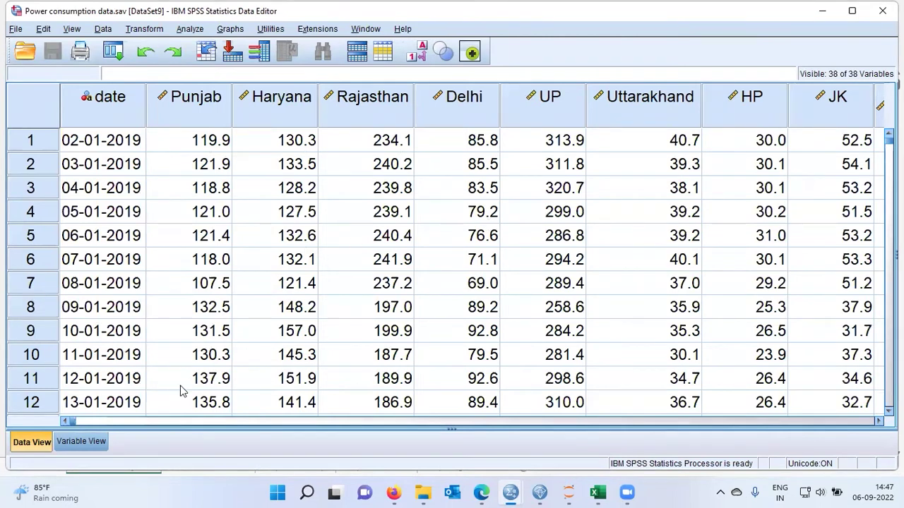
mouse_move(76, 422)
mouse_down()
mouse_move(475, 429)
mouse_move(72, 420)
mouse_up()
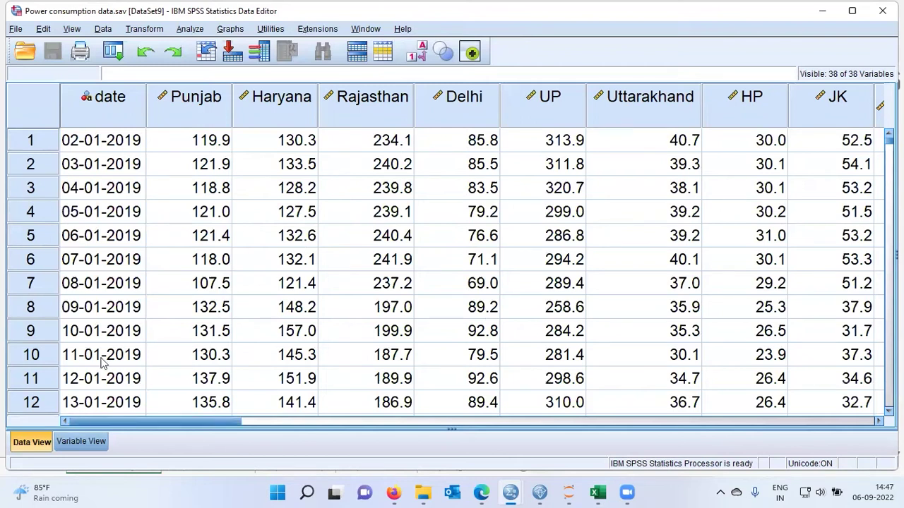
Start a Factor dimension reduction and add all state variables from Punjab to Tripura as analysis variables, leaving out date, Month, Day, year and Season.
click(191, 29)
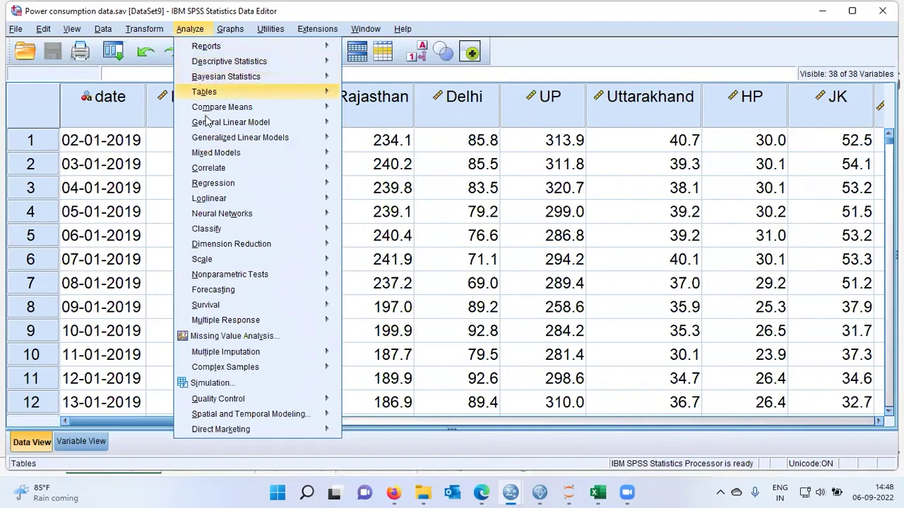
mouse_move(226, 247)
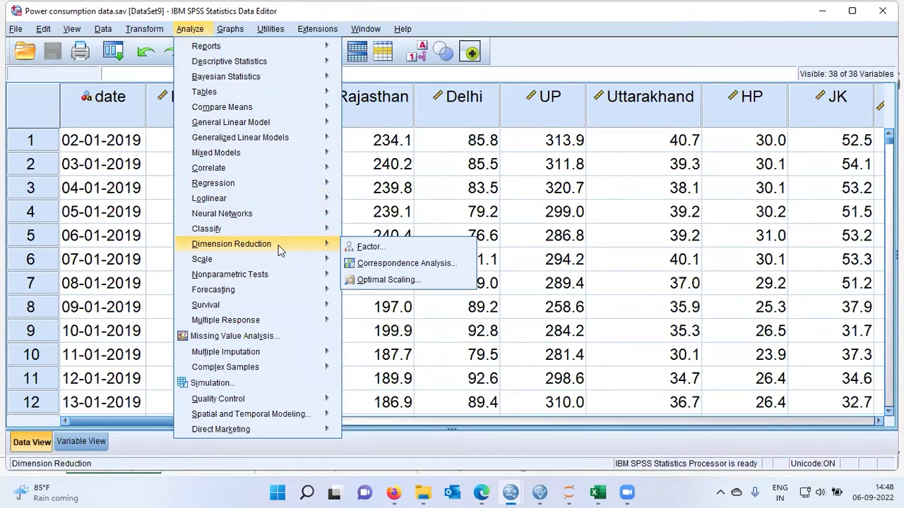
click(414, 247)
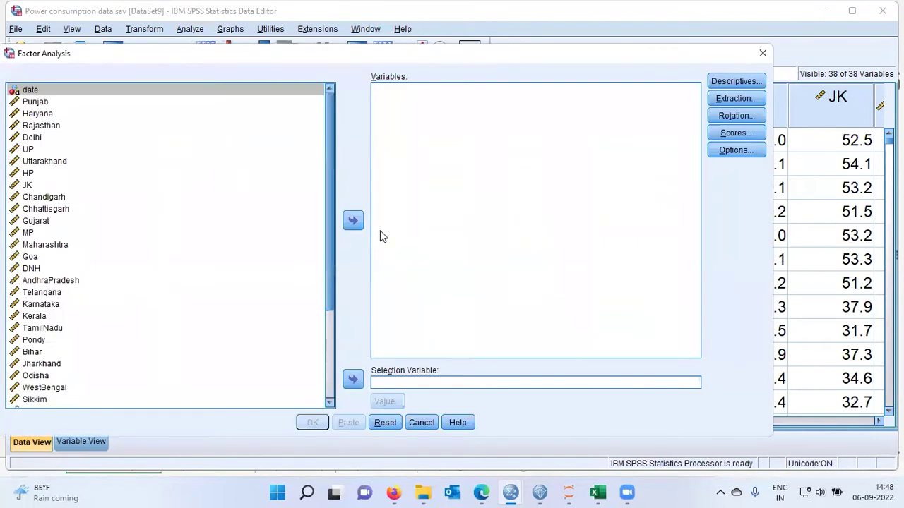
click(44, 104)
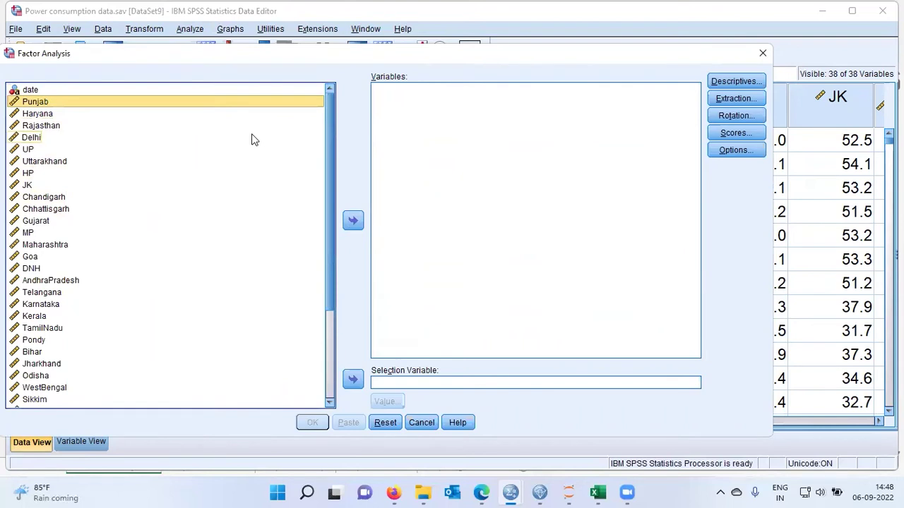
key(shift+Down)
key(shift+Down)
key(shift+Down)
key(shift+Down)
key(shift+Down)
key(shift+Down)
key(shift+Down)
key(shift+Down)
key(shift+Down)
key(shift+Down)
key(shift+Down)
key(shift+Down)
key(shift+Down)
key(shift+Down)
key(shift+Down)
key(shift+Down)
key(shift+Down)
key(shift+Down)
key(shift+Down)
key(shift+Down)
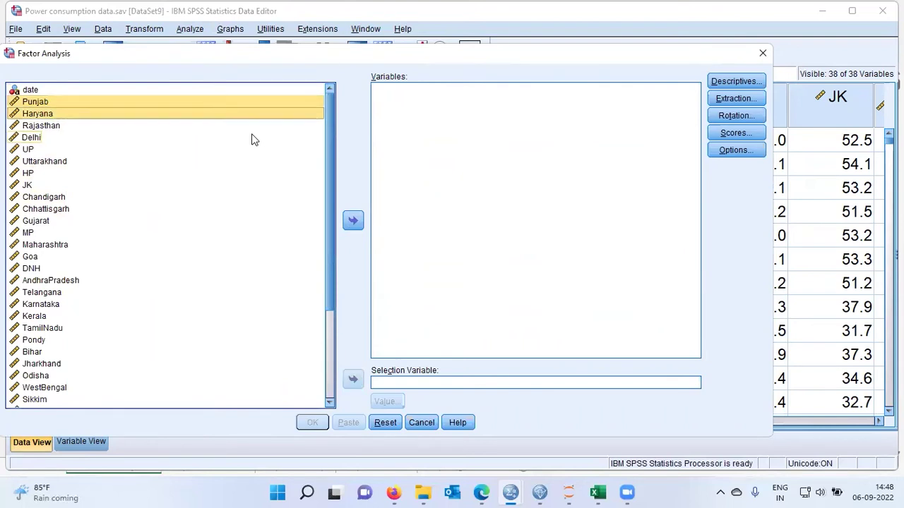
key(shift+Down)
key(shift+Down)
key(shift+Down)
key(shift+Down)
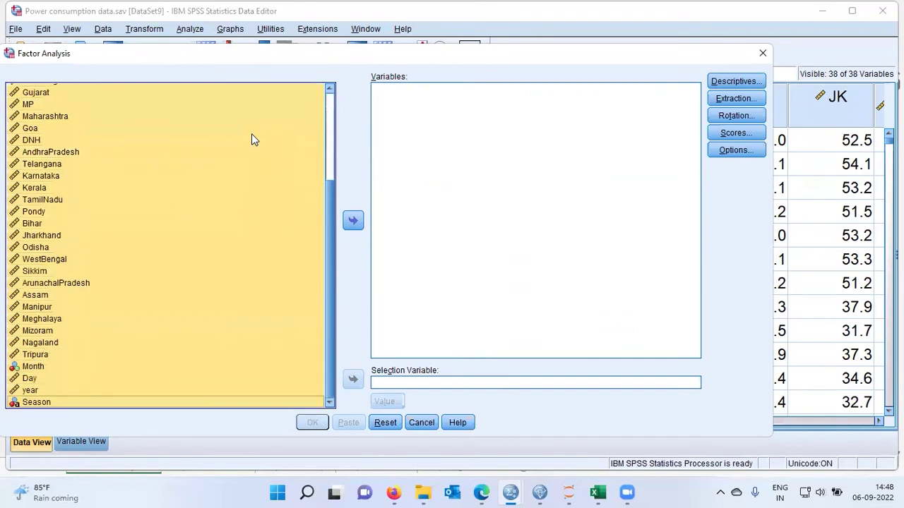
key(shift+Up)
key(shift+Up)
key(shift+Up)
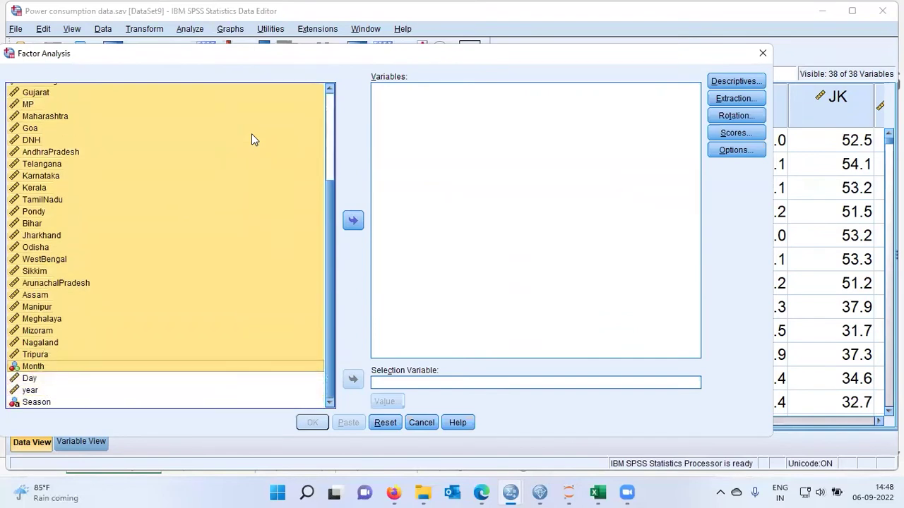
key(shift+Up)
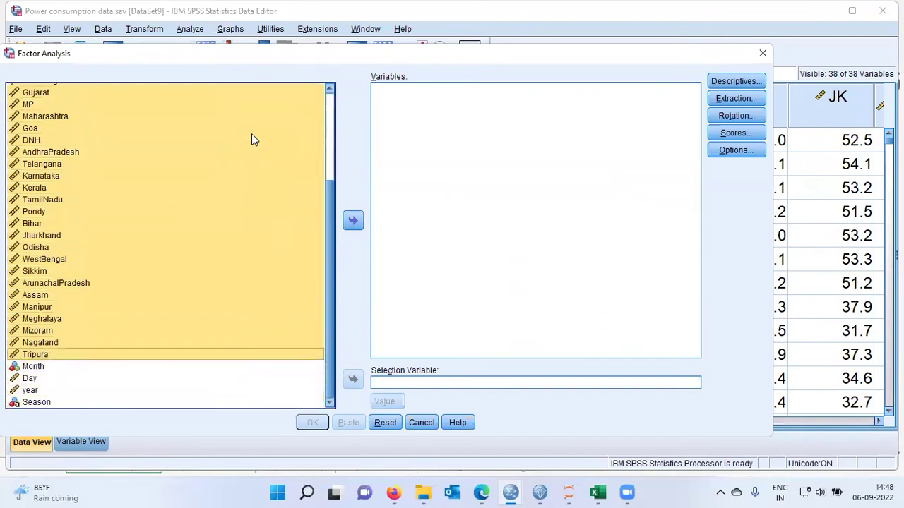
click(353, 222)
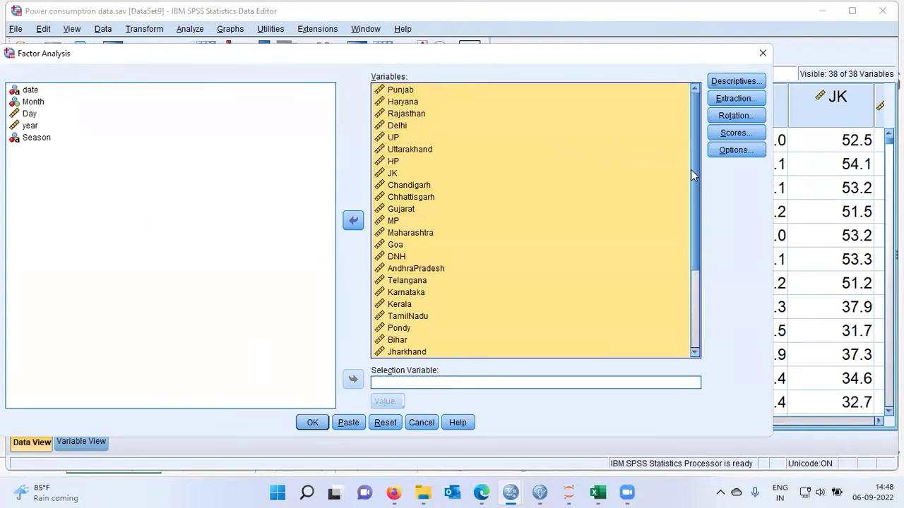
drag(696, 177, 699, 284)
drag(699, 250, 699, 163)
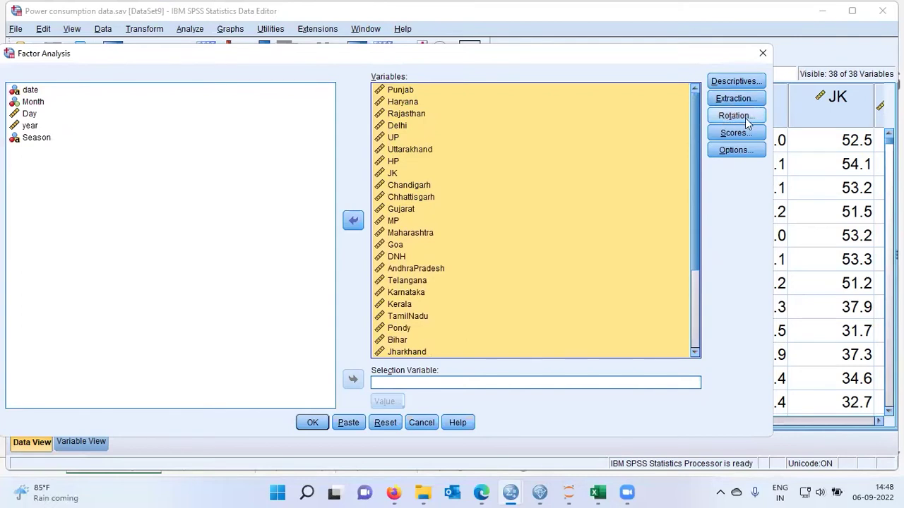
Include the KMO and Bartlett's test of sphericity in the factor analysis descriptives.
click(734, 81)
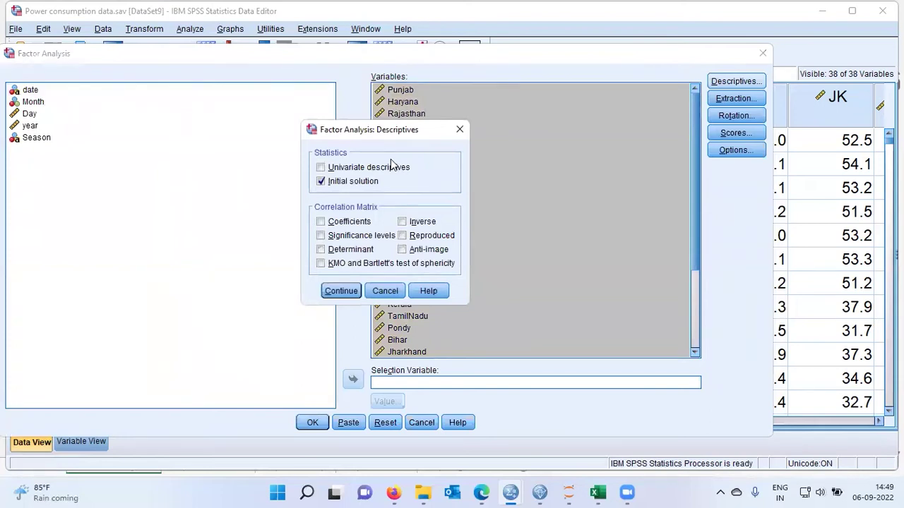
click(322, 266)
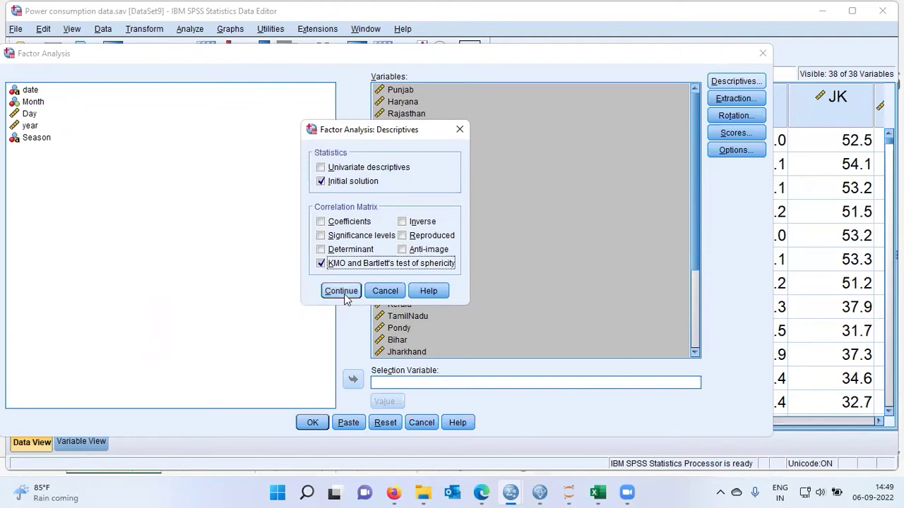
click(347, 293)
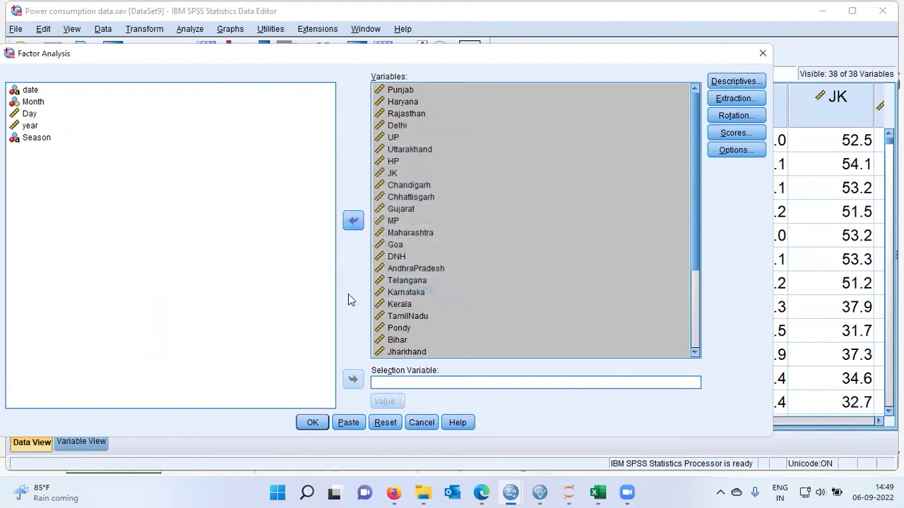
Add a scree plot to the principal components extraction output of the factor analysis.
click(755, 103)
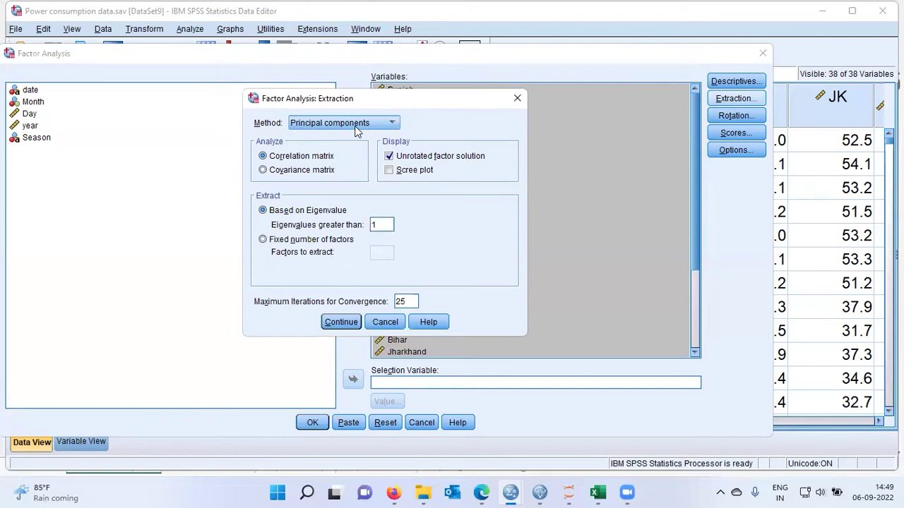
click(388, 170)
click(341, 322)
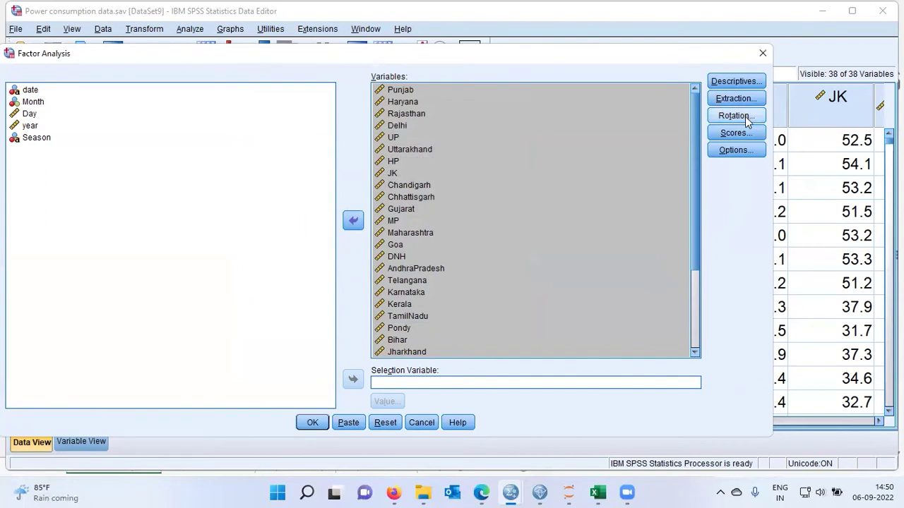
Set the factor rotation method to Varimax with the rotated solution displayed.
click(745, 117)
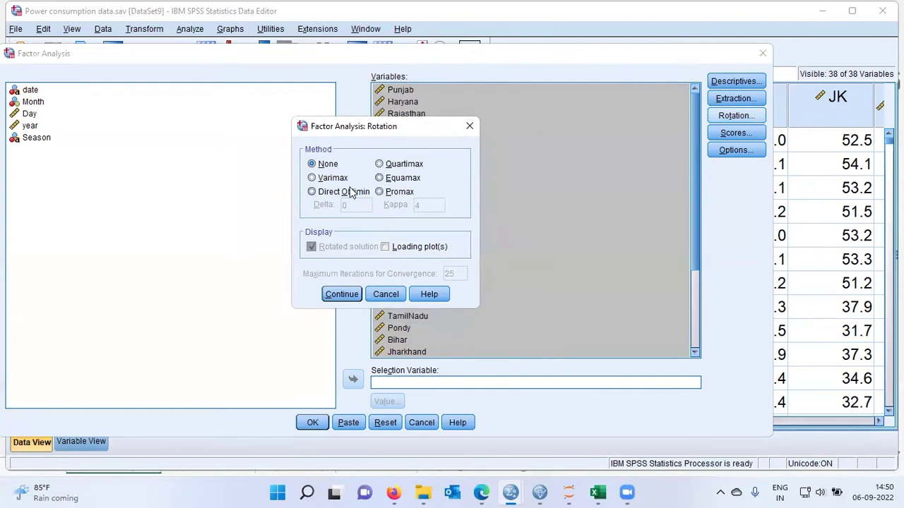
click(323, 180)
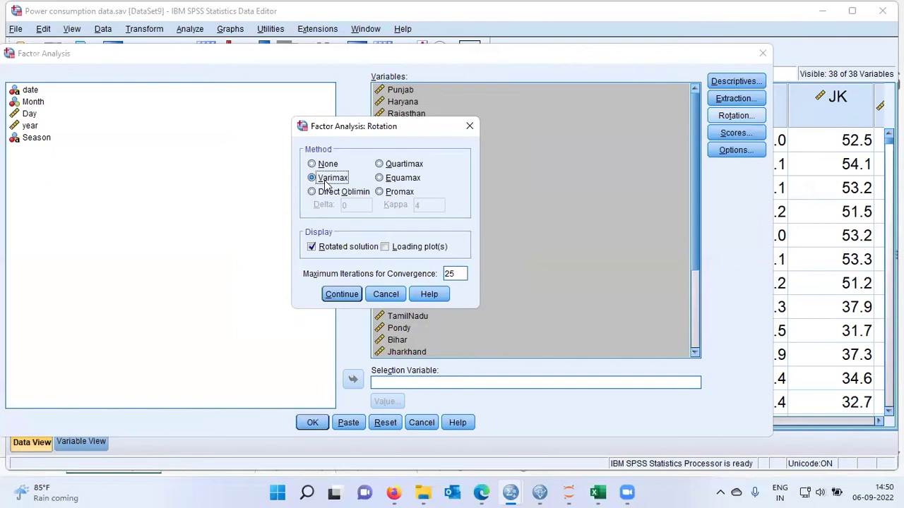
click(352, 299)
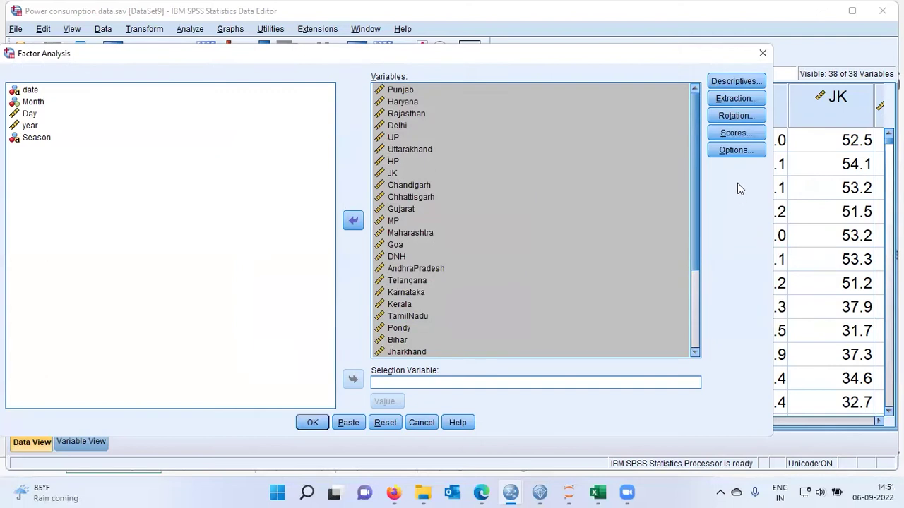
Save the factor scores as variables using the Regression method.
click(734, 133)
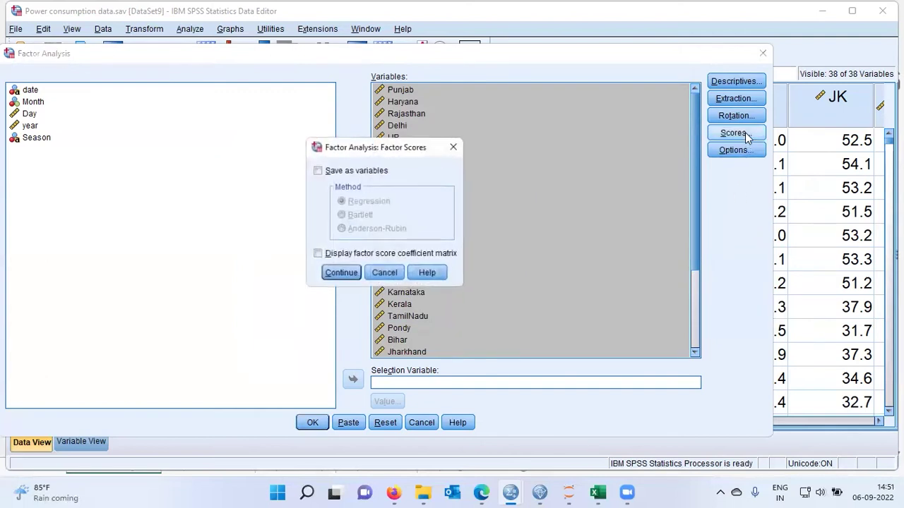
click(318, 172)
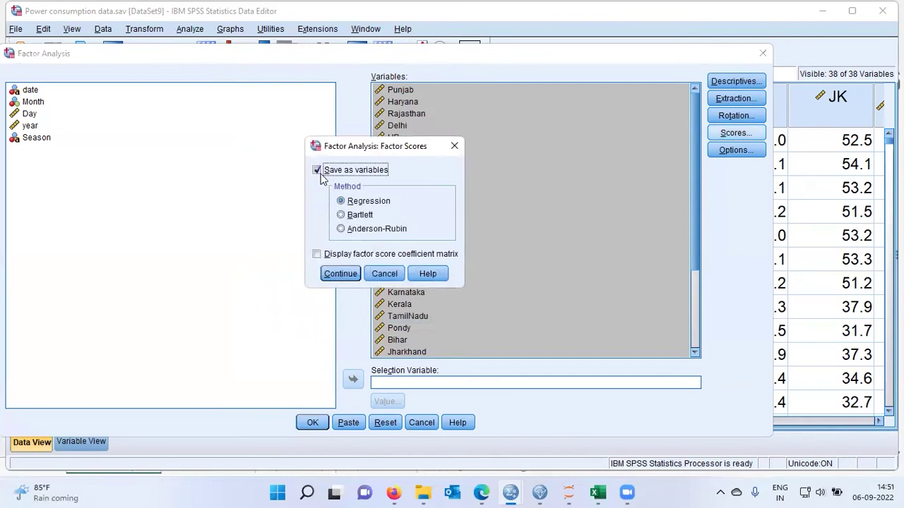
click(341, 274)
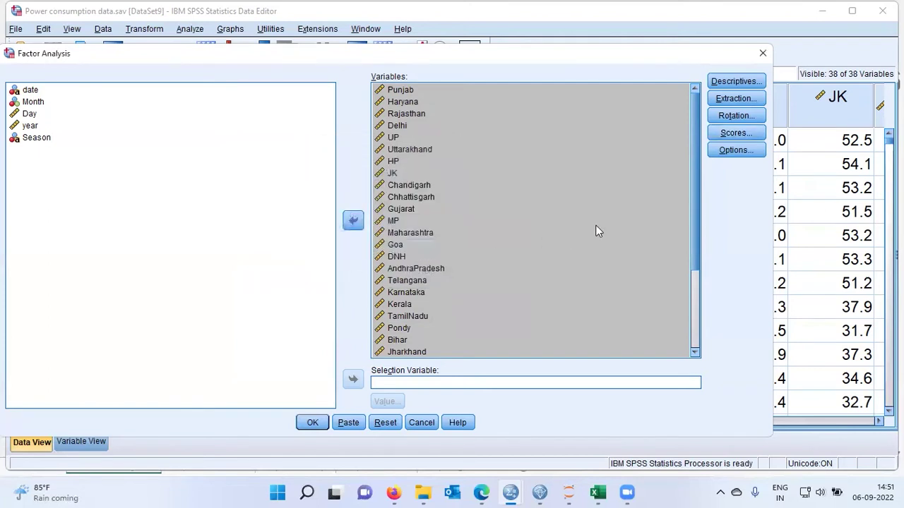
Sort the coefficients by size, suppress those with an absolute value below .6, and run the factor analysis.
click(750, 153)
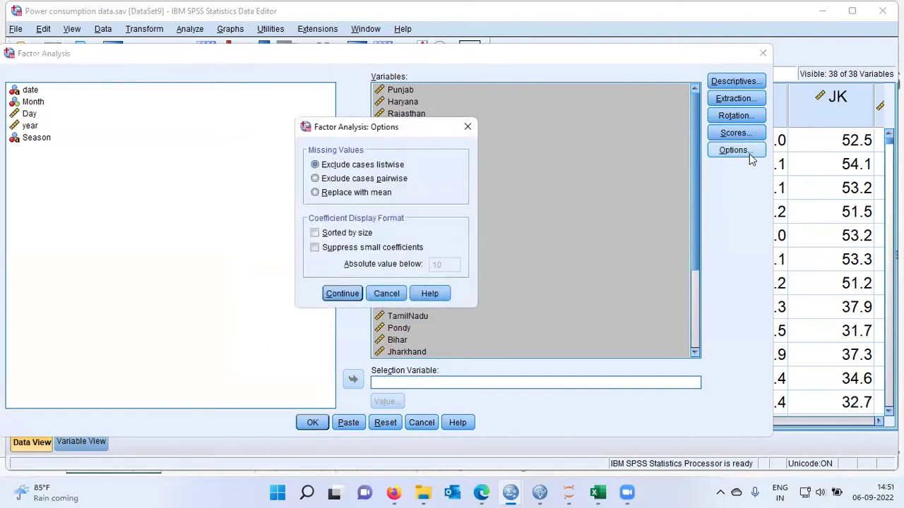
click(316, 235)
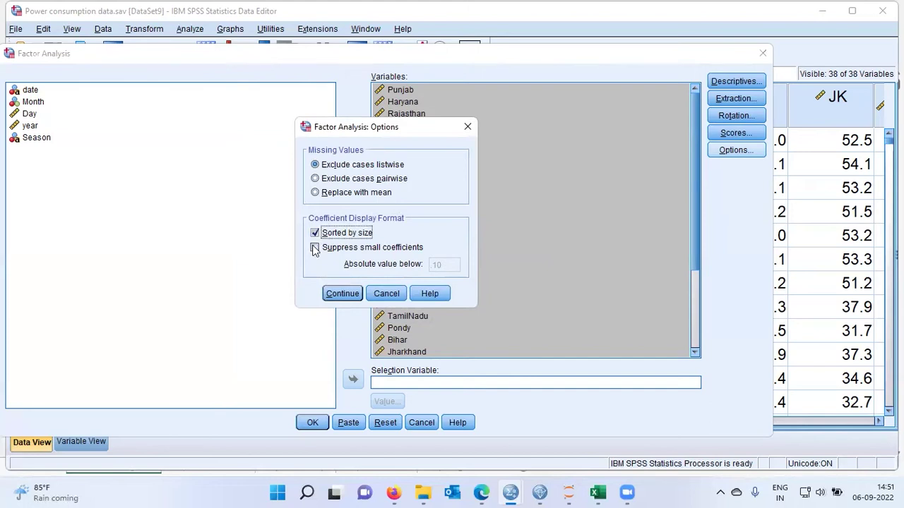
click(315, 248)
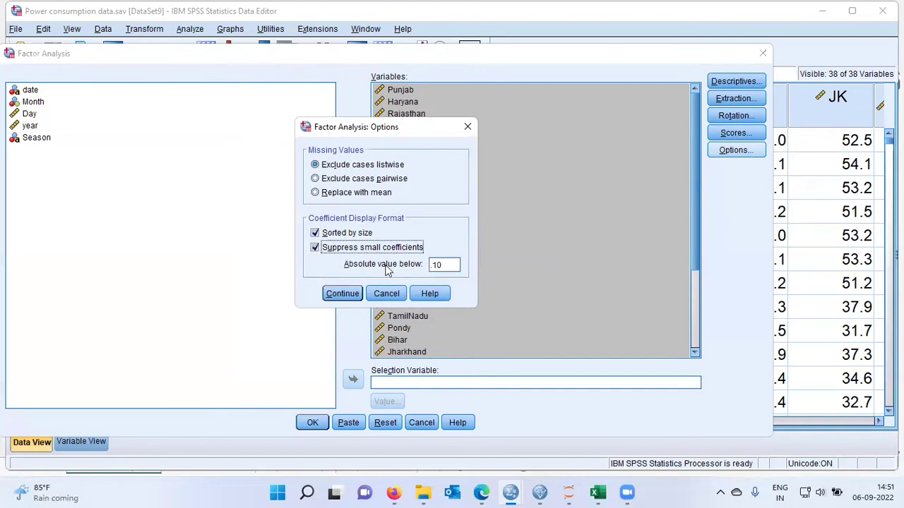
click(451, 271)
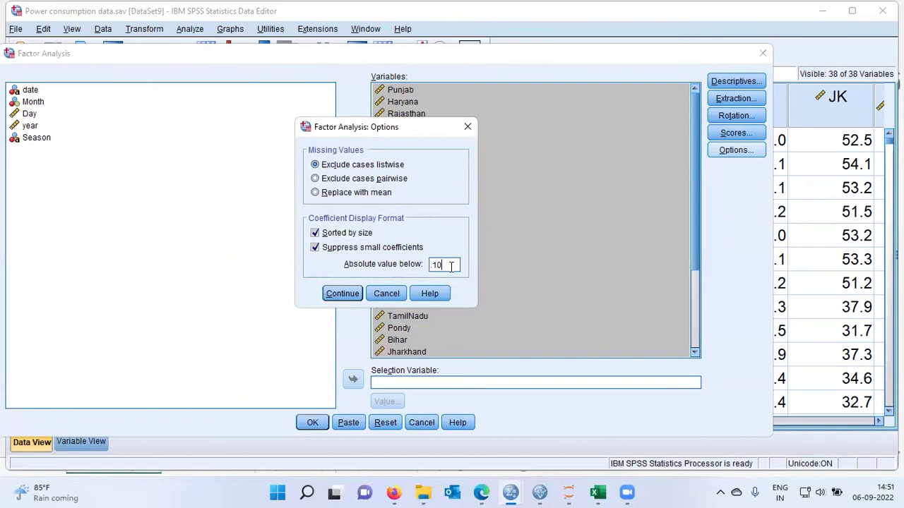
key(BackSpace)
key(BackSpace)
key(BackSpace)
text(.6)
click(344, 295)
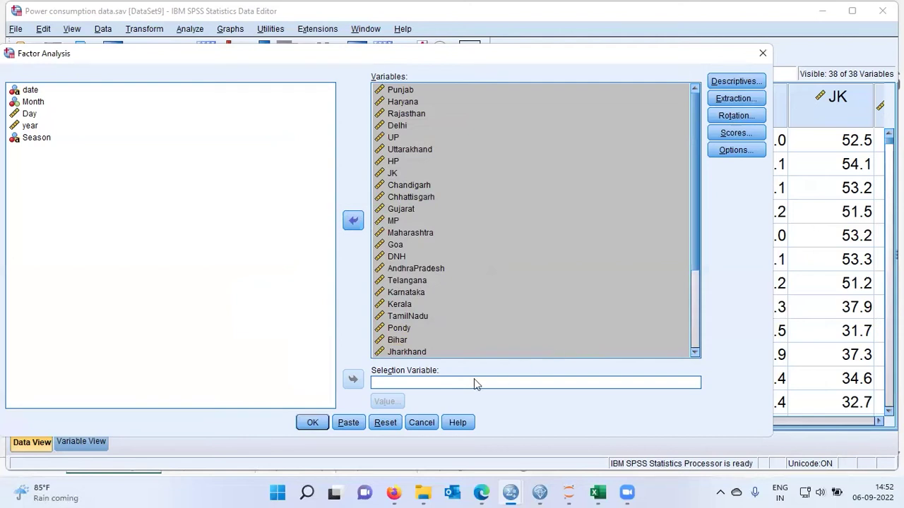
click(319, 424)
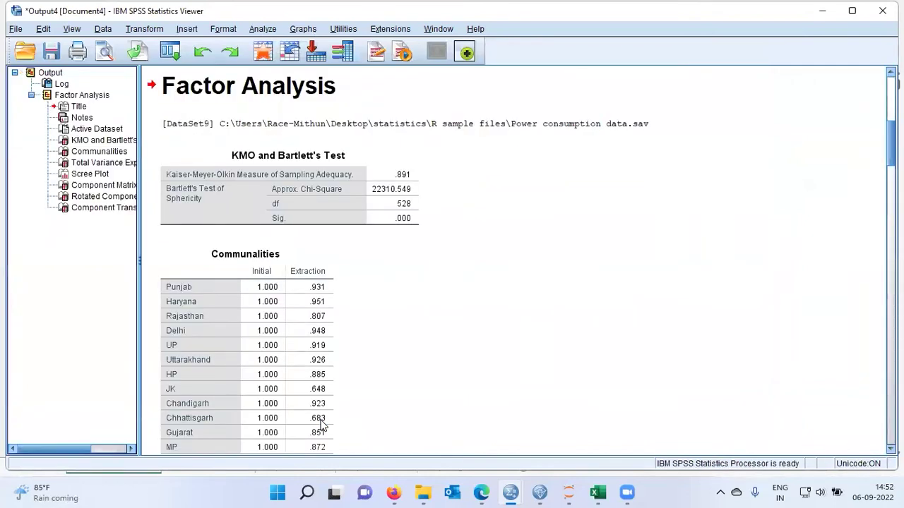
Look through the factor analysis output, from the syntax log and KMO and Bartlett's Test to the Rotated Component Matrix.
click(311, 183)
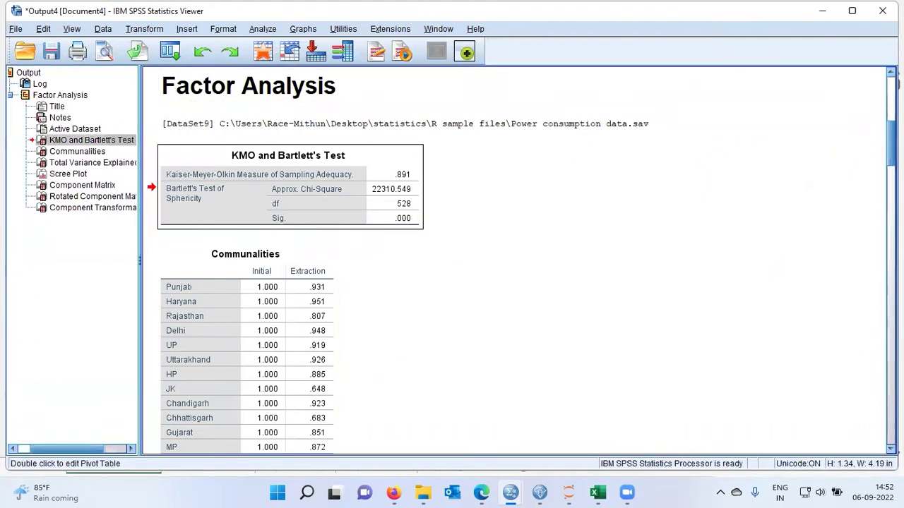
scroll(519, 262, down, 15)
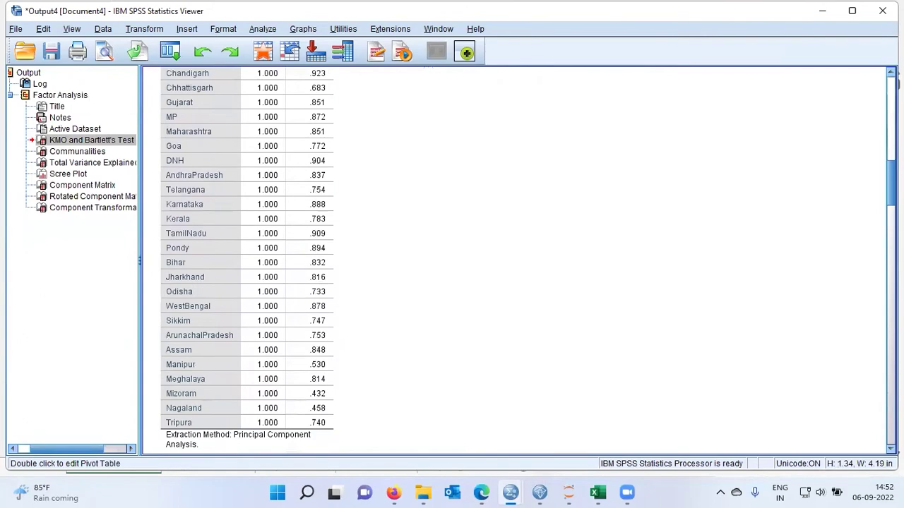
scroll(519, 261, down, 20)
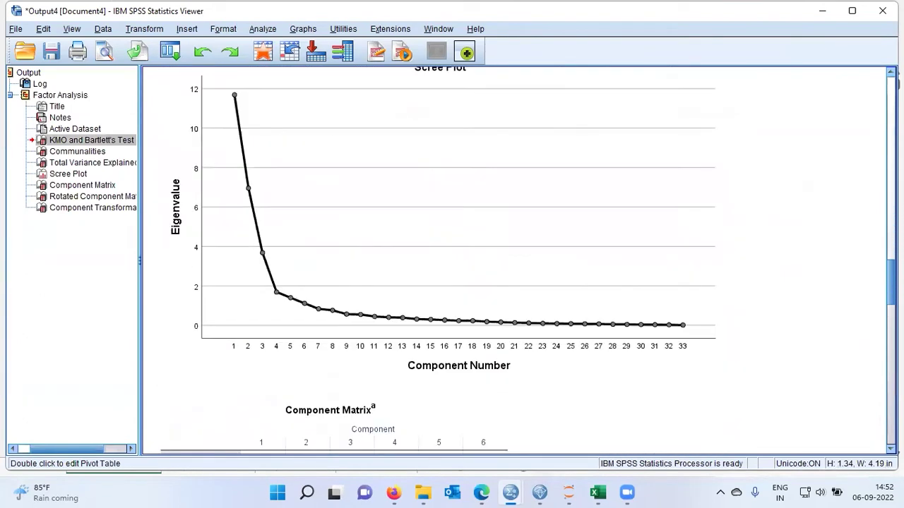
scroll(519, 261, down, 5)
scroll(519, 261, up, 20)
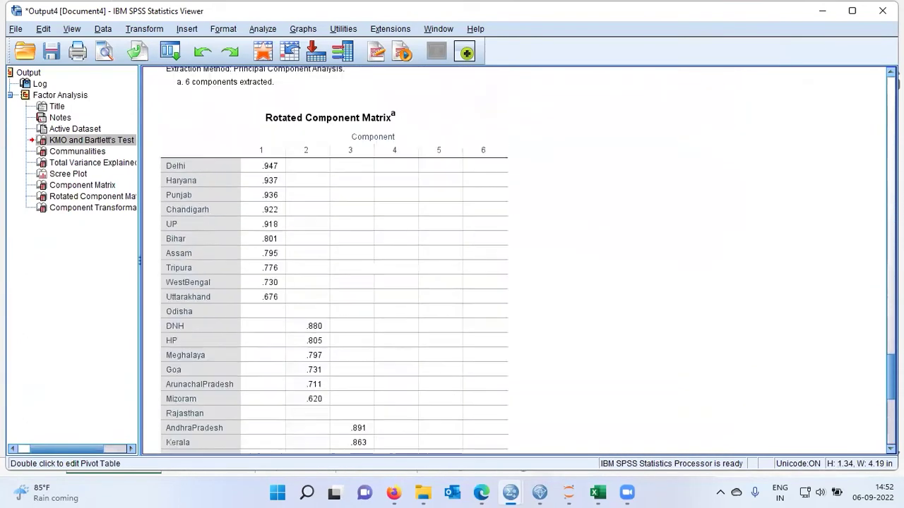
scroll(519, 261, up, 1)
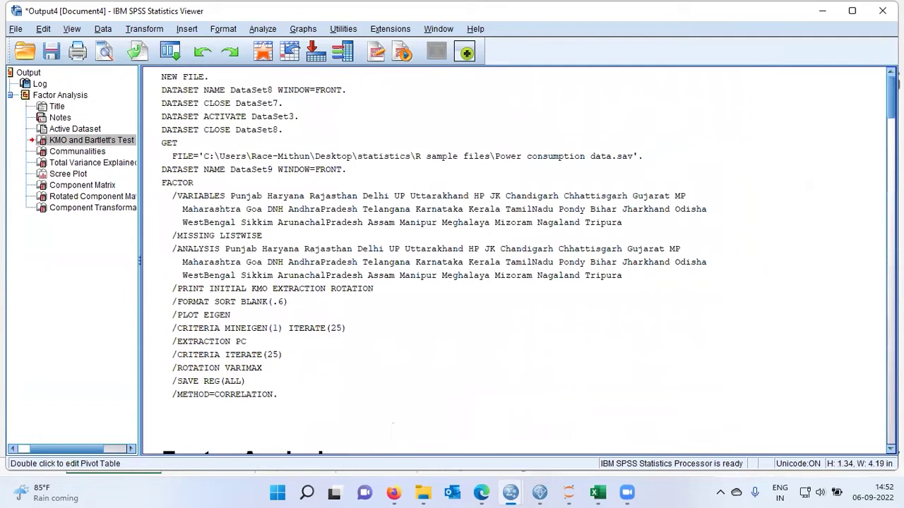
scroll(707, 283, down, 3)
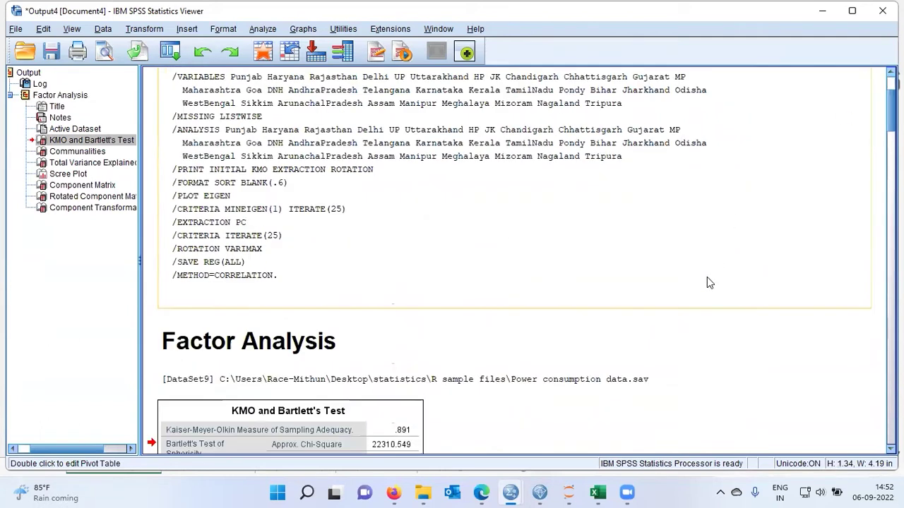
scroll(707, 277, down, 3)
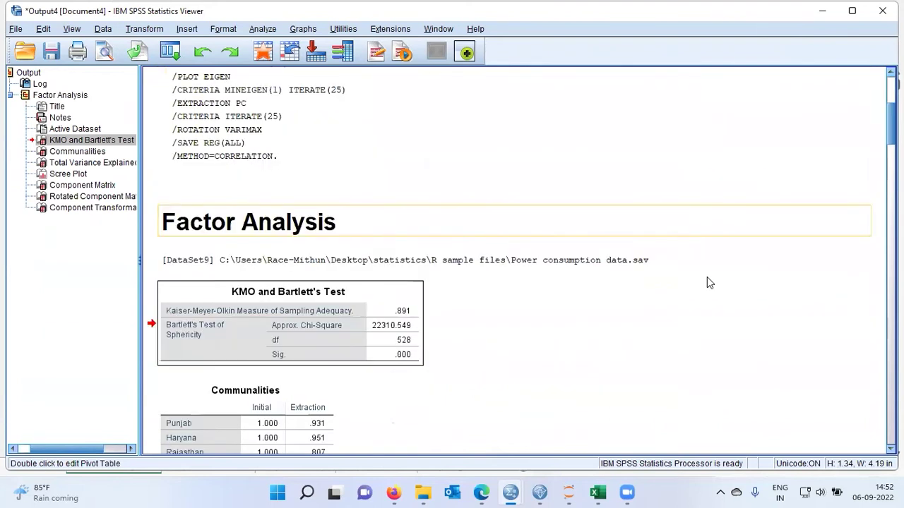
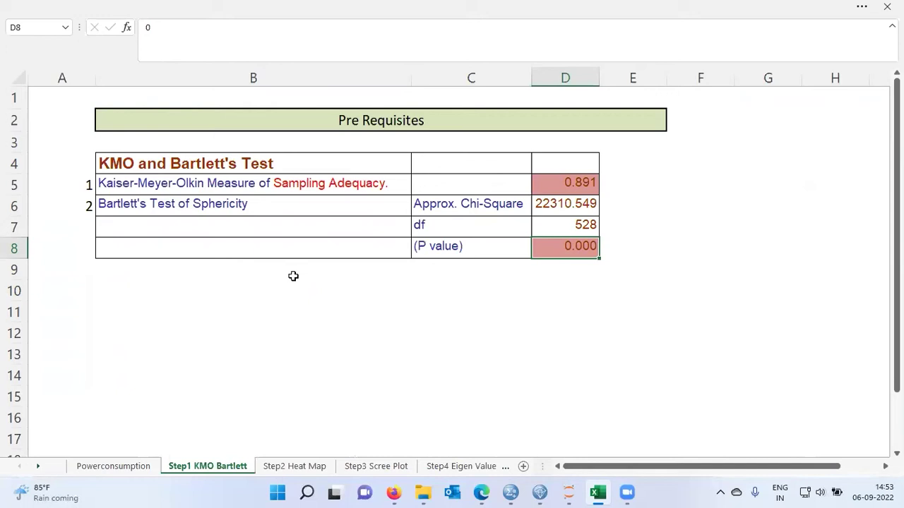
Examine the sampling adequacy measure and the Bartlett's Test of Sphericity rows down to the P value on the Step1 KMO Bartlett sheet.
click(214, 186)
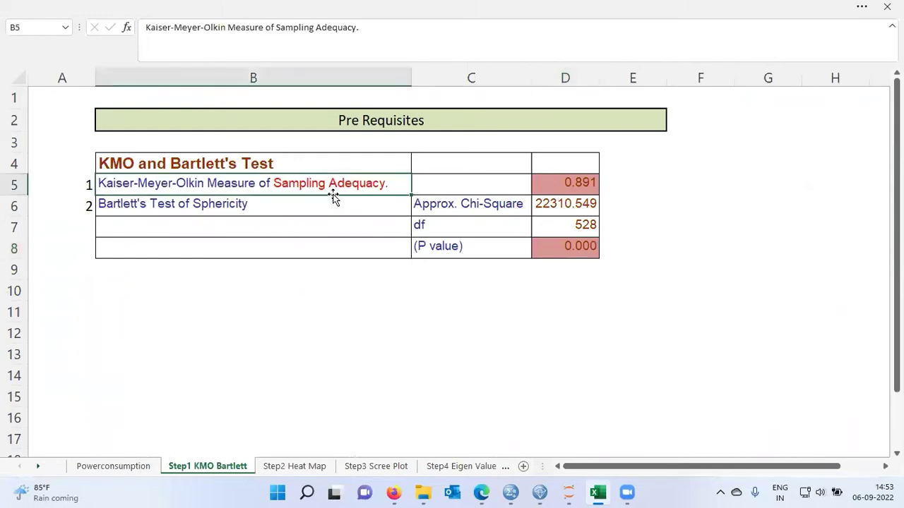
key(Right)
key(Right)
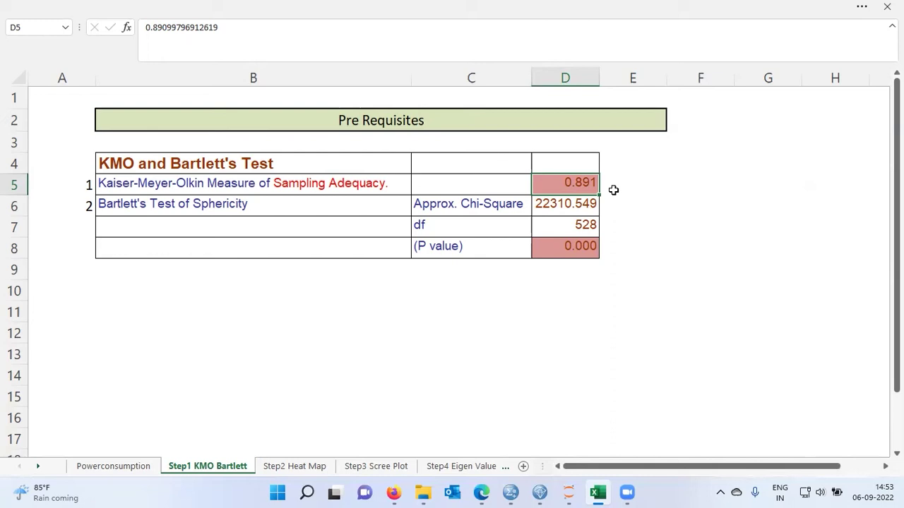
click(261, 208)
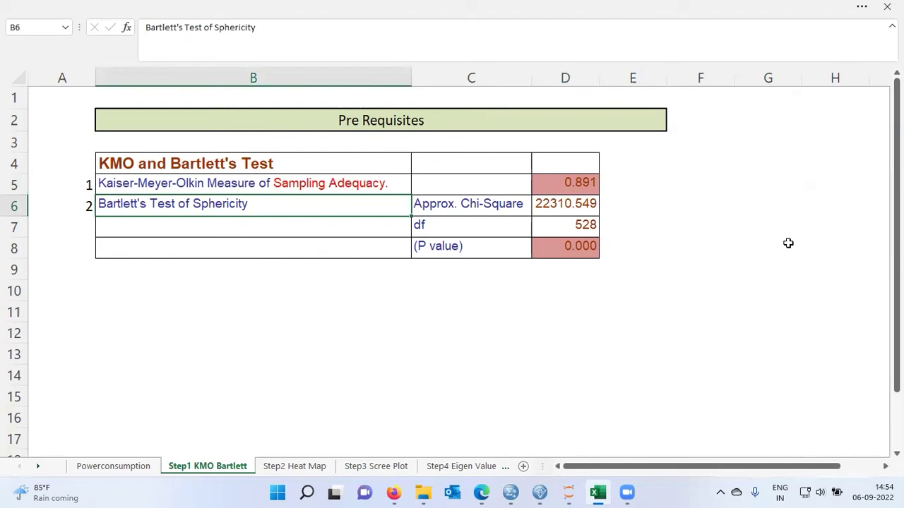
key(Right)
key(Right)
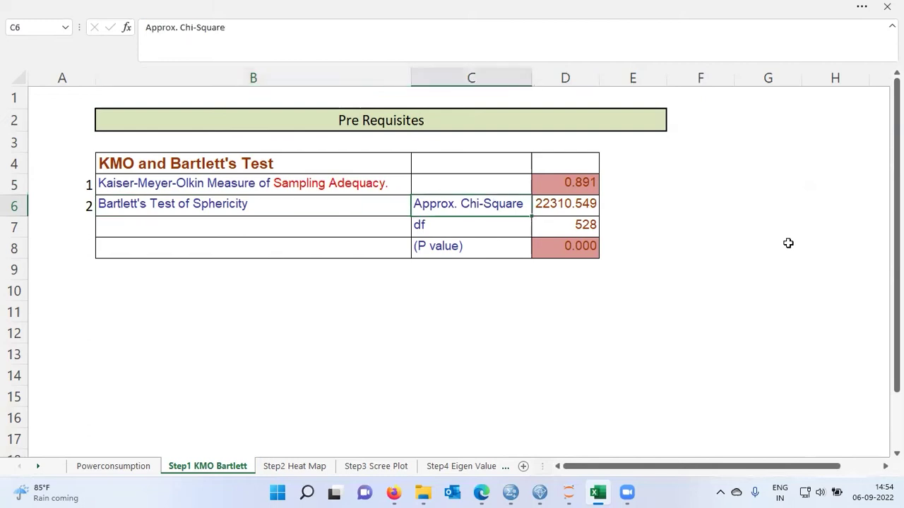
key(Down)
key(Down)
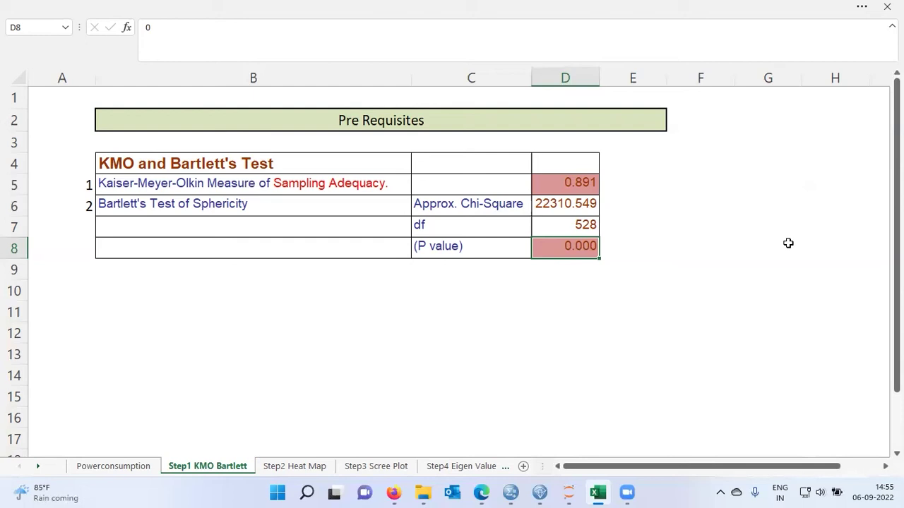
Open the Step2 Heat Map sheet and highlight the outlined correlation block D5:I11, starting at Punjab.
click(292, 468)
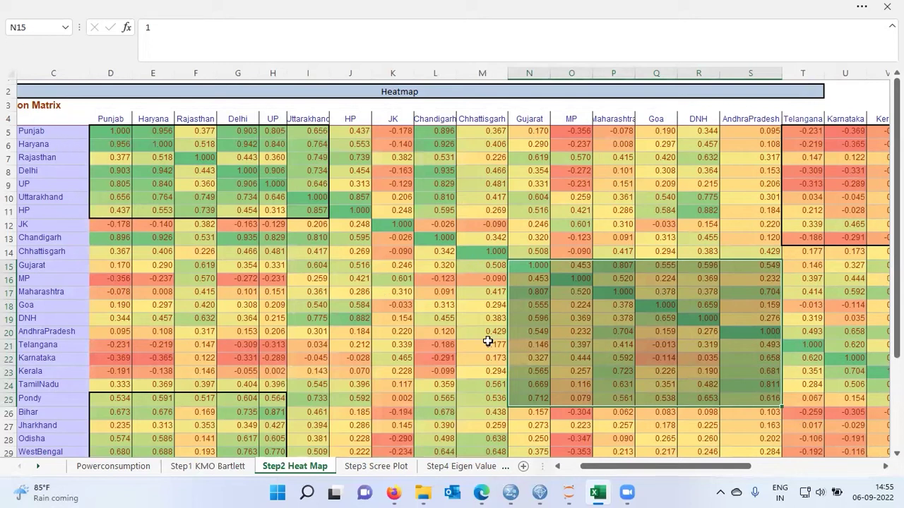
click(571, 468)
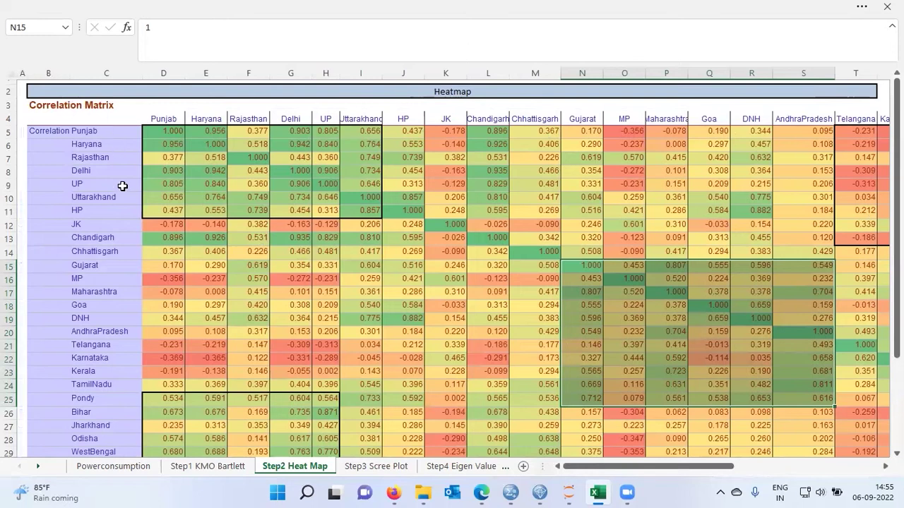
click(175, 130)
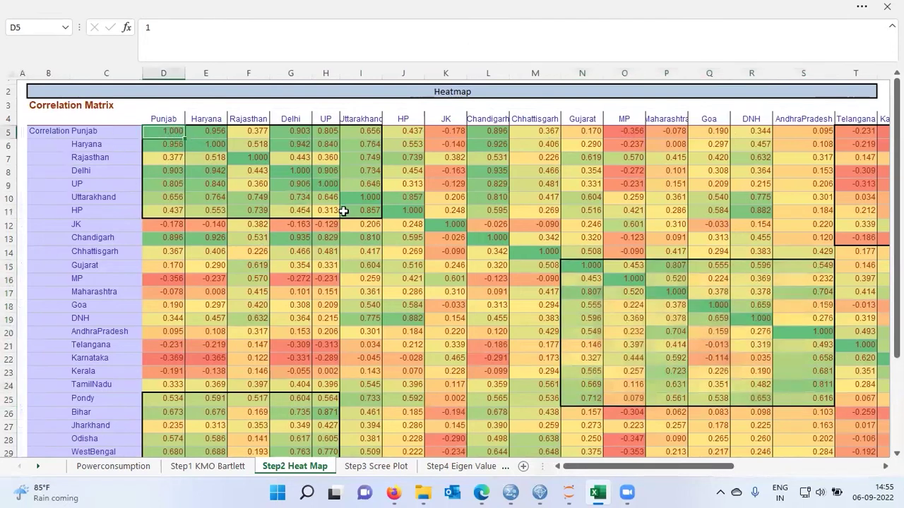
key(Right)
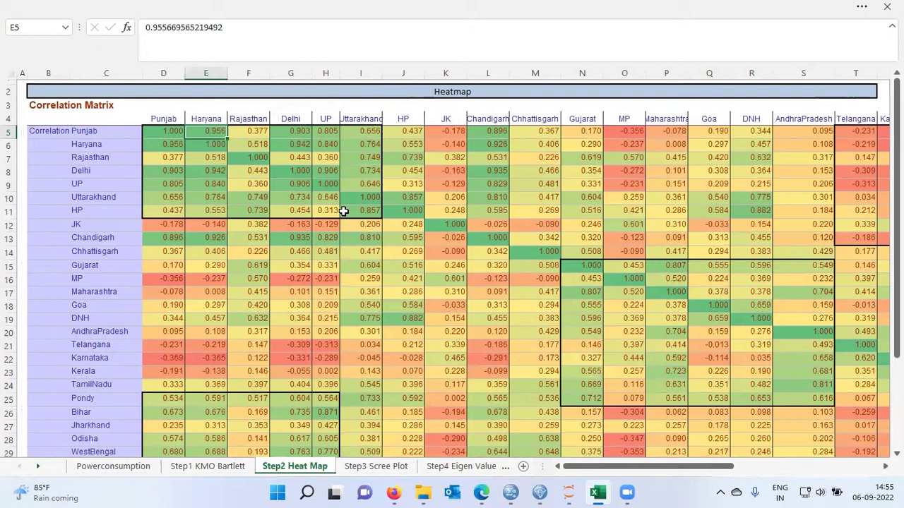
drag(171, 132, 370, 214)
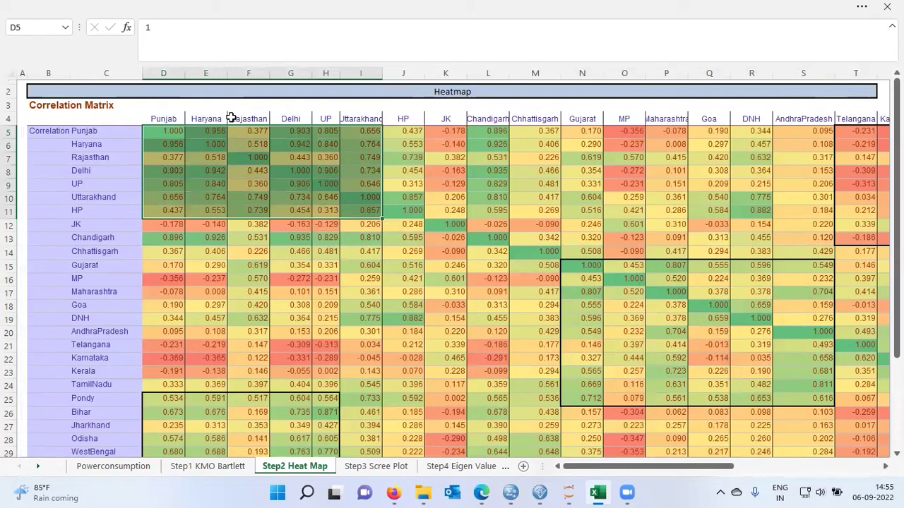
Widen the Uttarakhand column slightly and highlight the outlined correlation block N15:S25, from Gujarat to AndhraPradesh.
click(363, 130)
drag(381, 74, 386, 74)
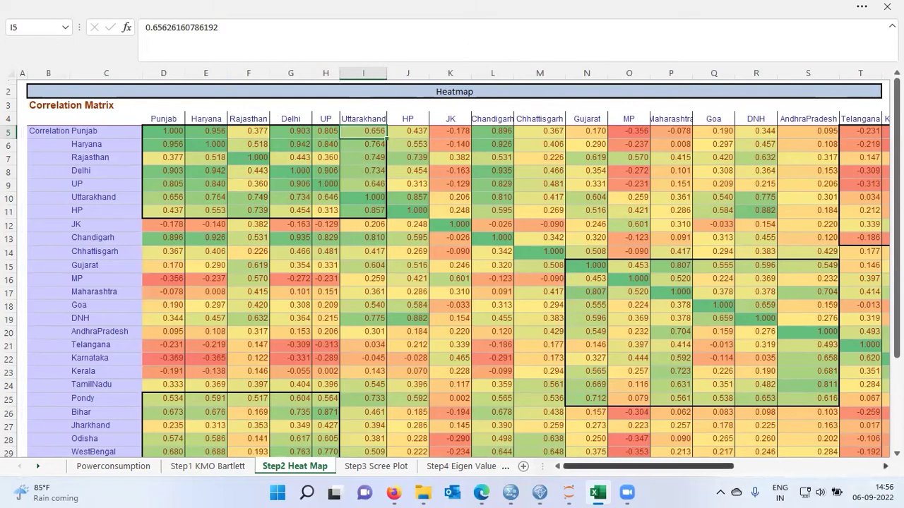
scroll(649, 466, right, 3)
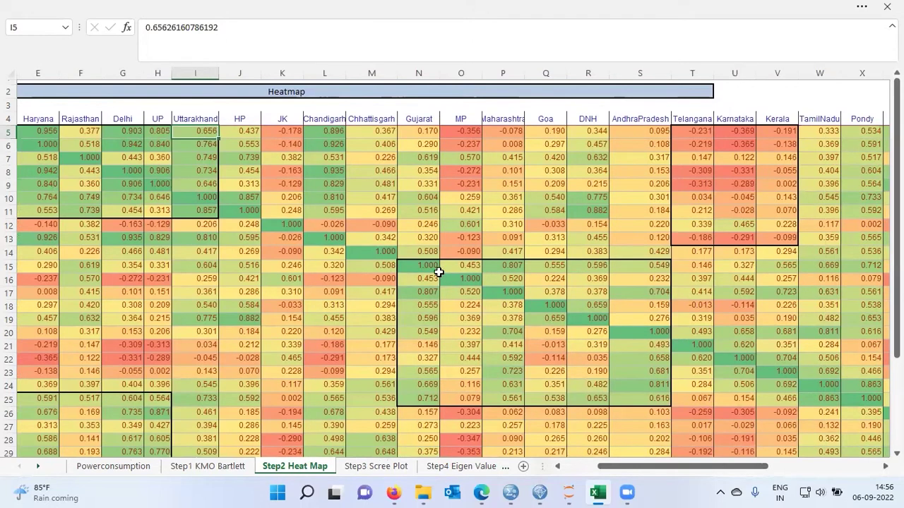
mouse_move(424, 266)
mouse_down()
mouse_move(612, 299)
mouse_move(650, 374)
mouse_move(650, 398)
mouse_up()
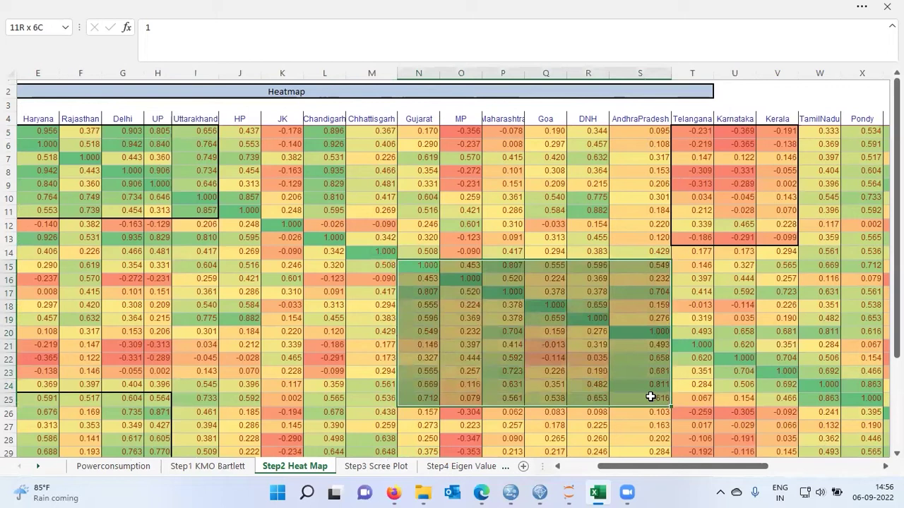
Highlight the correlation block X5:AB10 on the heat map, from Pondy to WestBengal, and compare it with the surrounding states.
drag(650, 398, 651, 396)
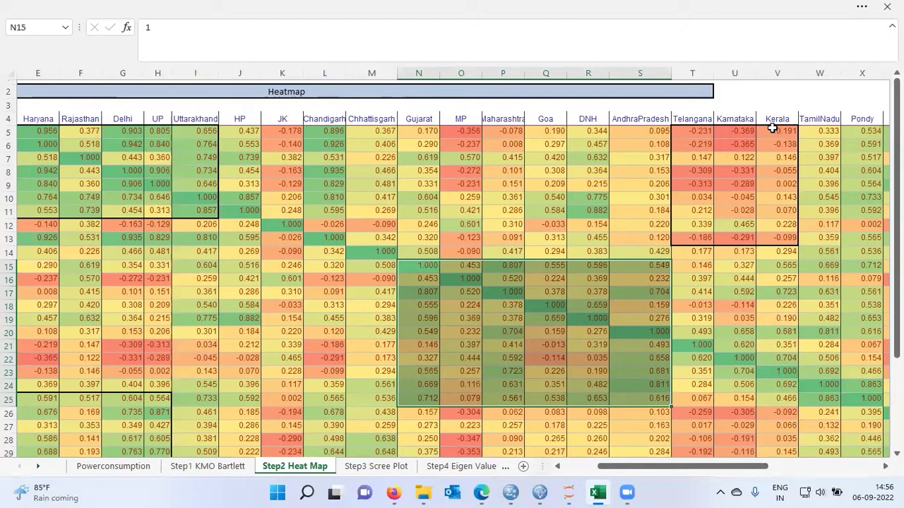
drag(763, 466, 870, 472)
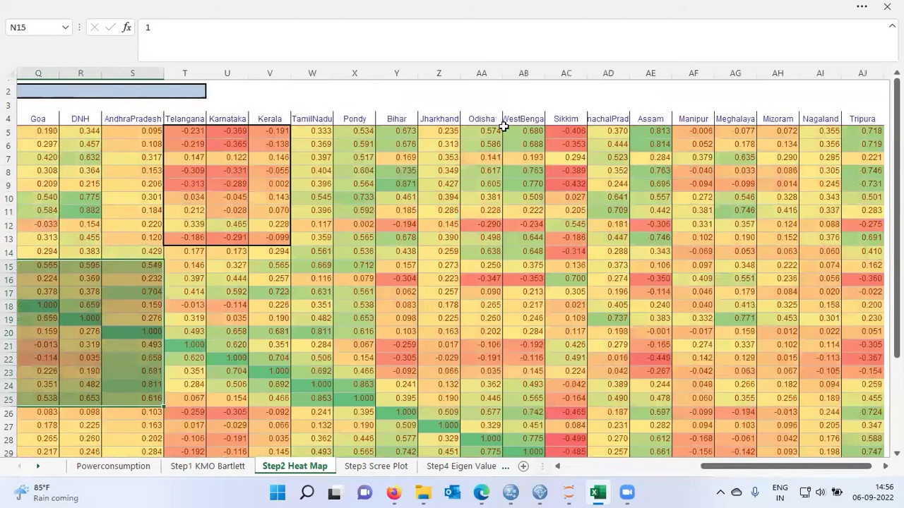
mouse_move(897, 120)
mouse_down()
mouse_move(897, 210)
mouse_move(896, 116)
mouse_up()
drag(353, 130, 512, 199)
scroll(524, 275, down, 4)
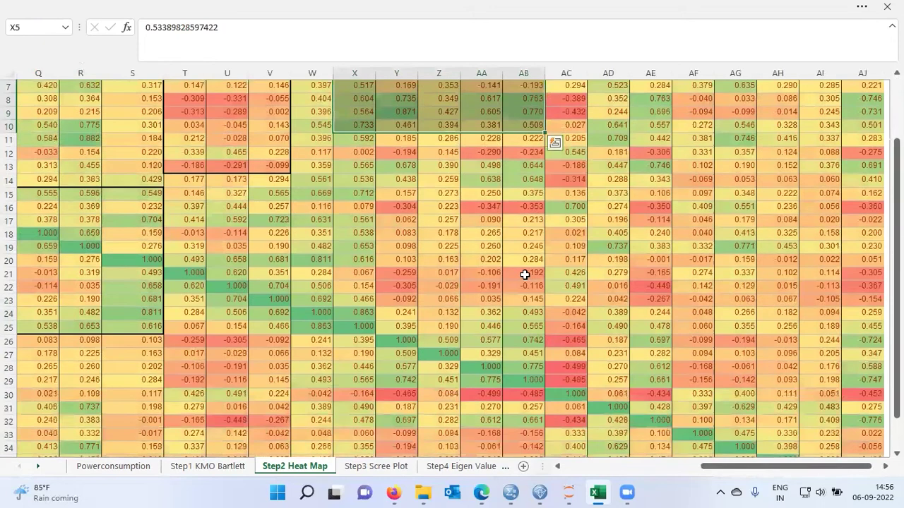
scroll(524, 274, up, 4)
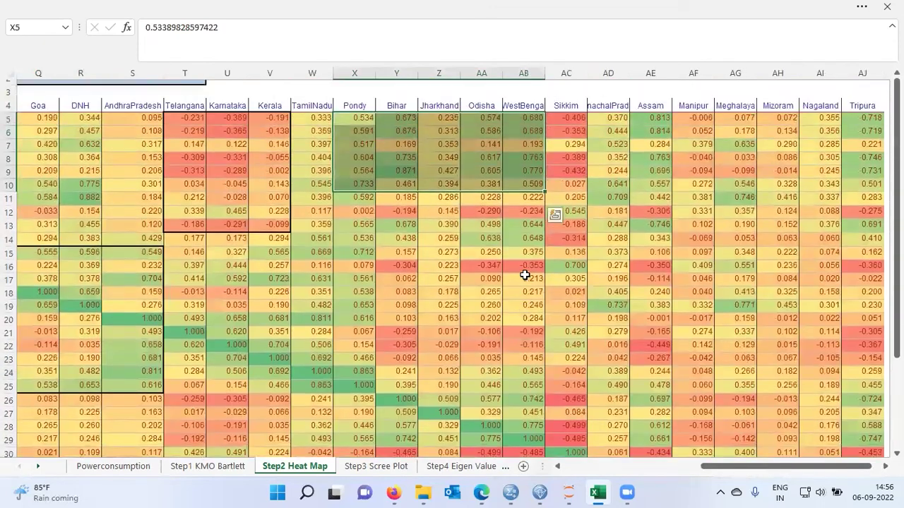
drag(727, 474, 588, 466)
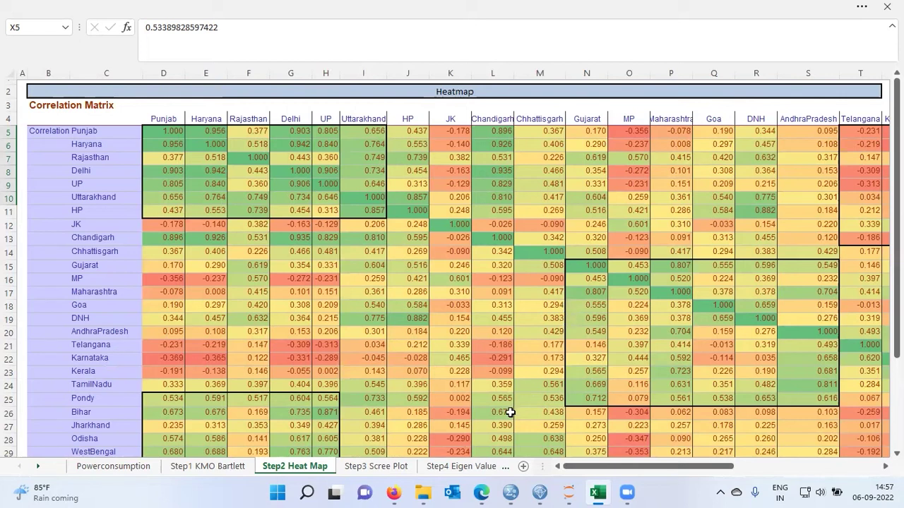
Open the Step3 Scree Plot sheet and examine the eigenvalue curve against the dashed cutoff line along the component numbers.
click(377, 467)
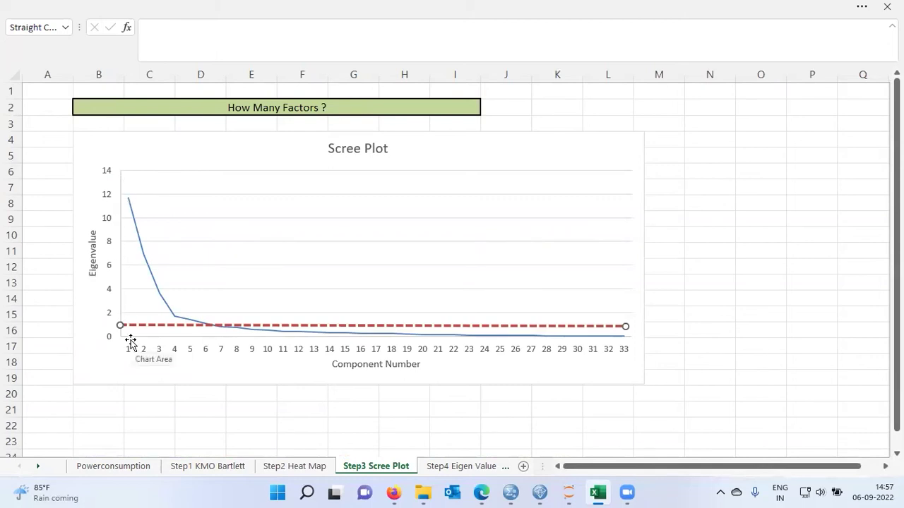
mouse_move(130, 203)
mouse_move(134, 224)
mouse_move(276, 337)
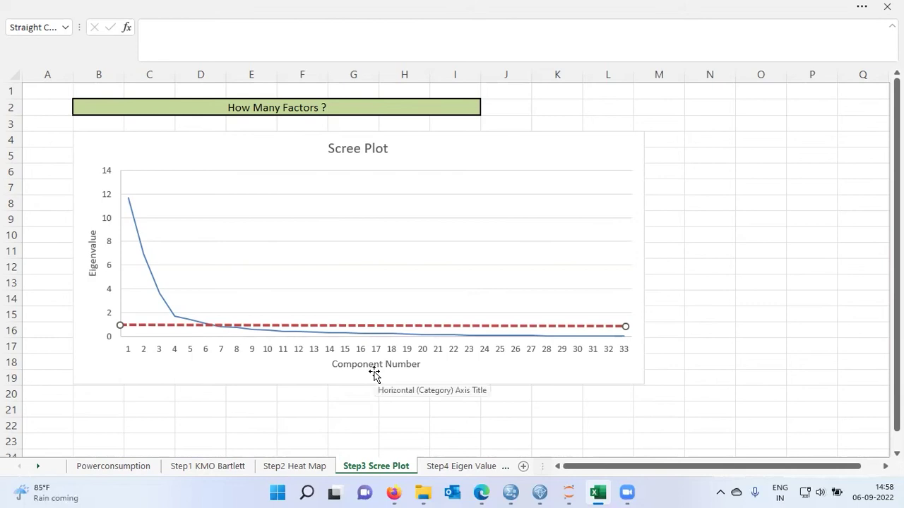
Open the Step4 Eigen Value sheet and go through the total eigenvalues of components 1 to 8 one by one.
click(458, 467)
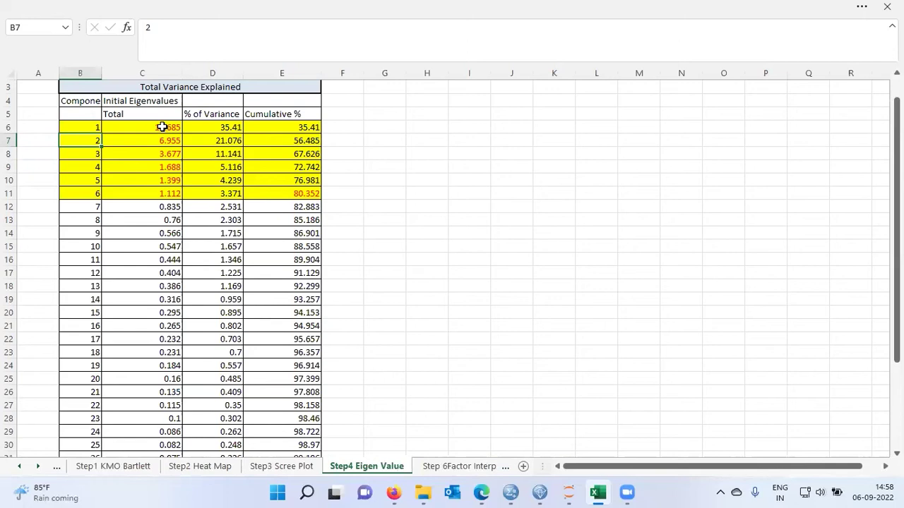
click(127, 127)
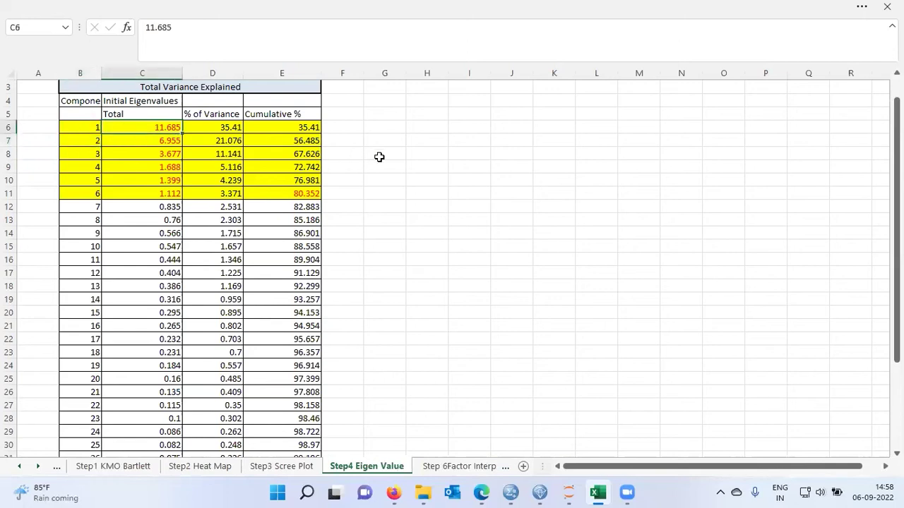
key(Down)
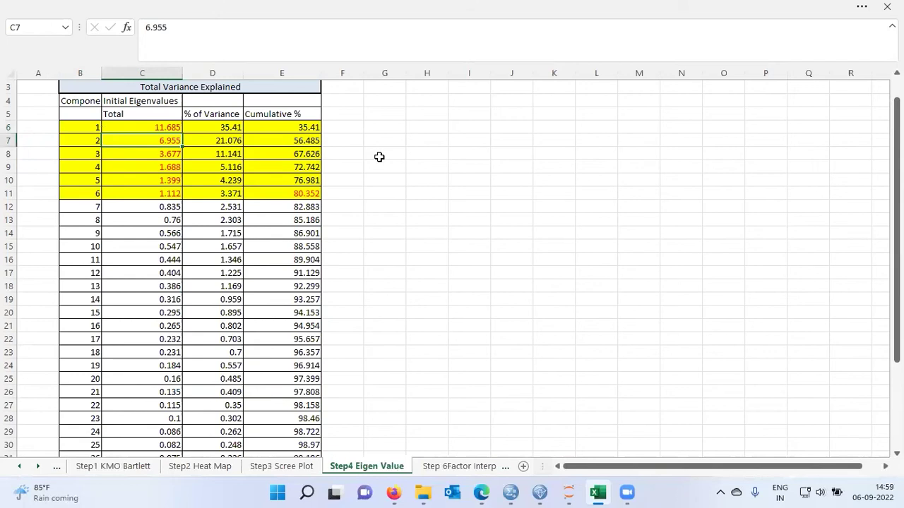
key(Down)
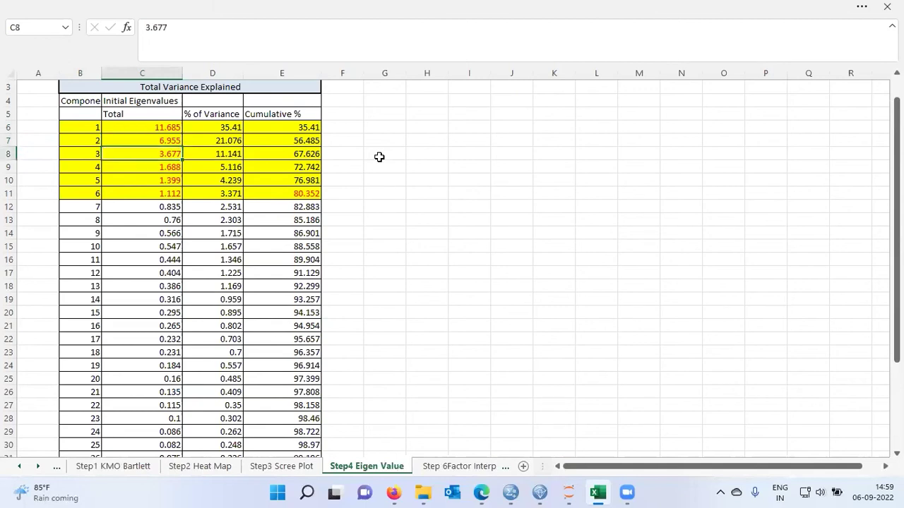
key(Down)
key(Down)
key(Down)
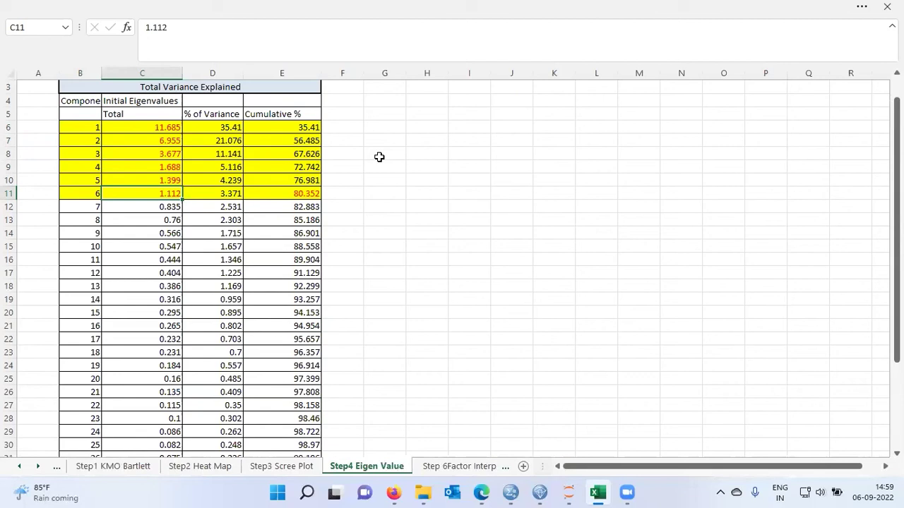
key(Down)
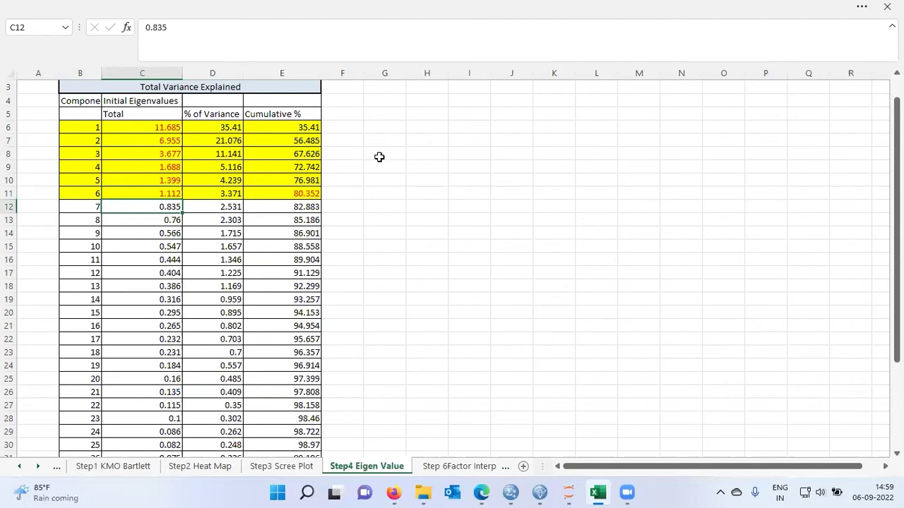
key(Down)
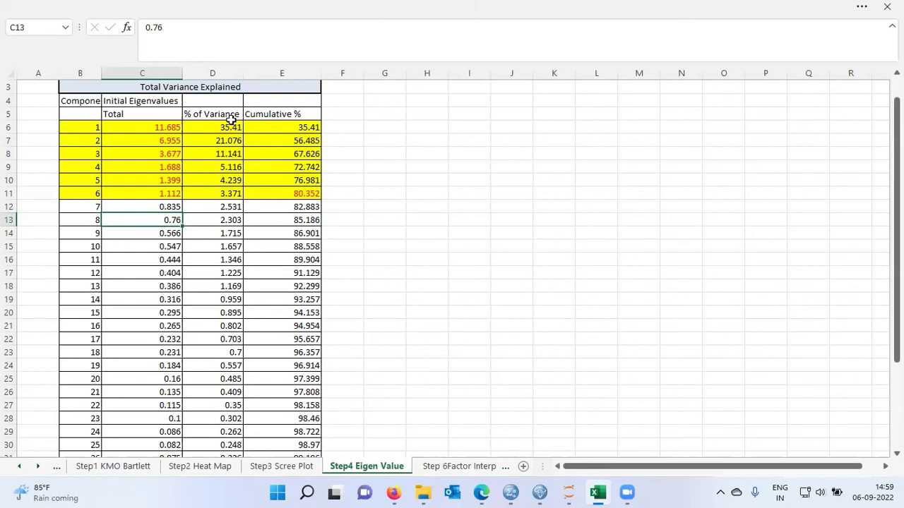
Examine the % of Variance column, highlight its values for components 1 to 6, and select the cumulative % of component 6.
click(202, 117)
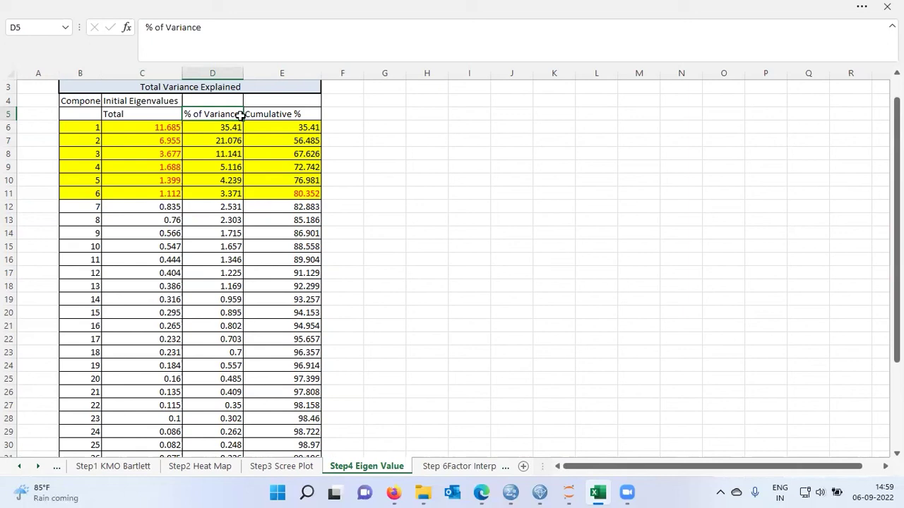
click(231, 126)
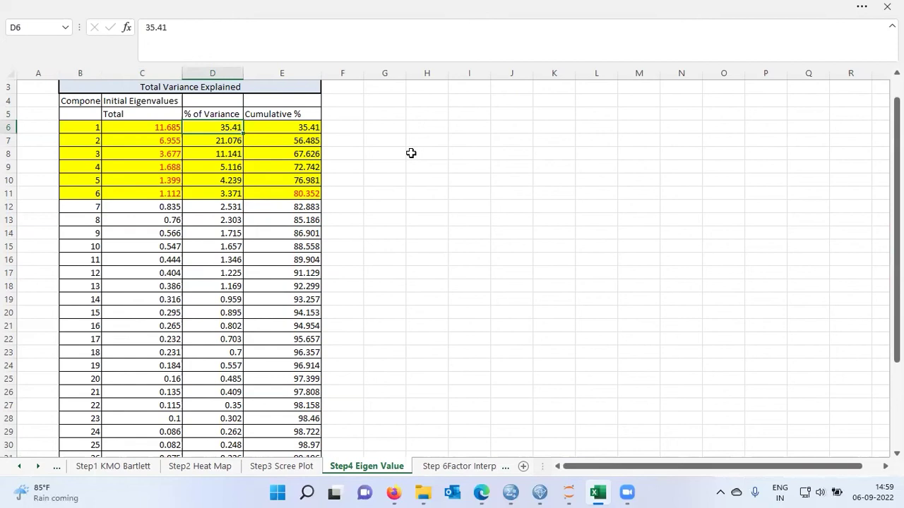
key(Down)
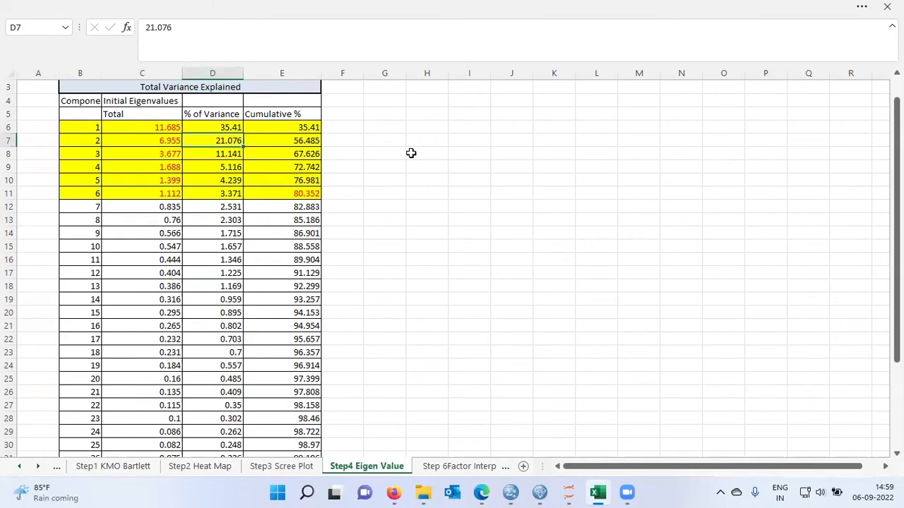
key(Down)
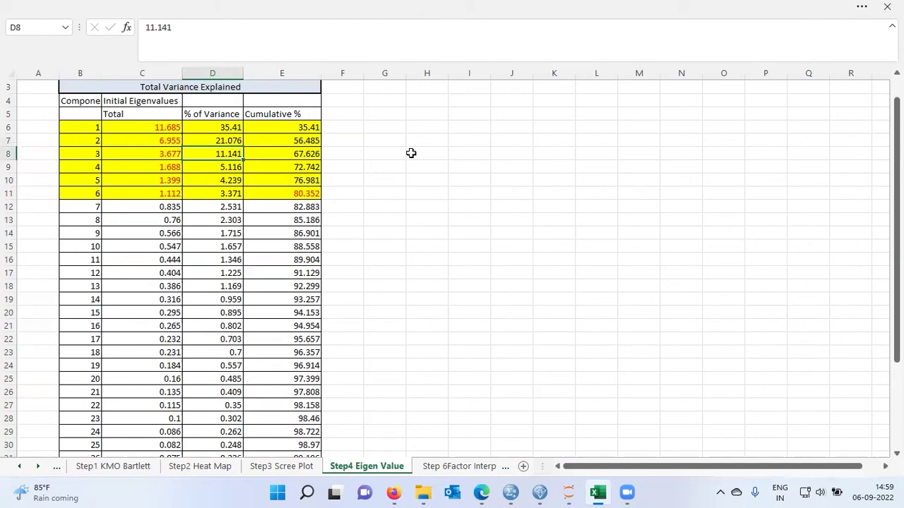
click(230, 128)
drag(230, 128, 231, 191)
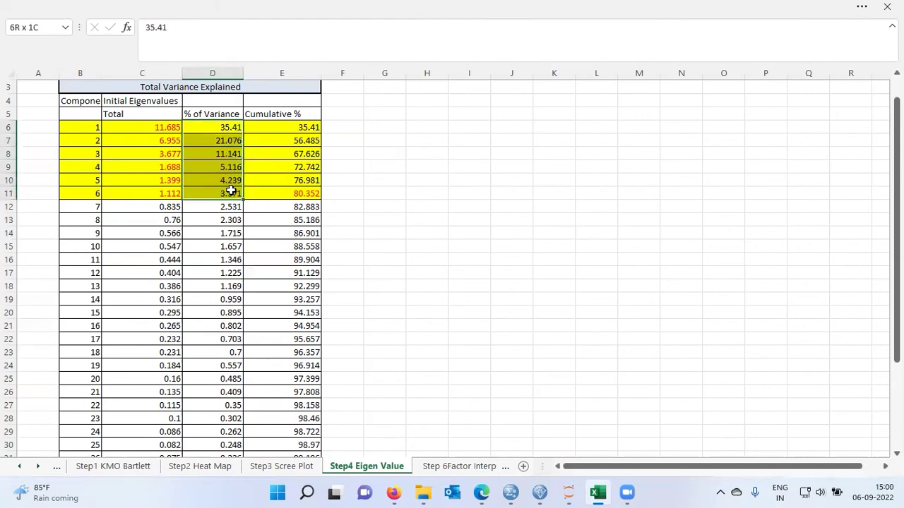
click(319, 194)
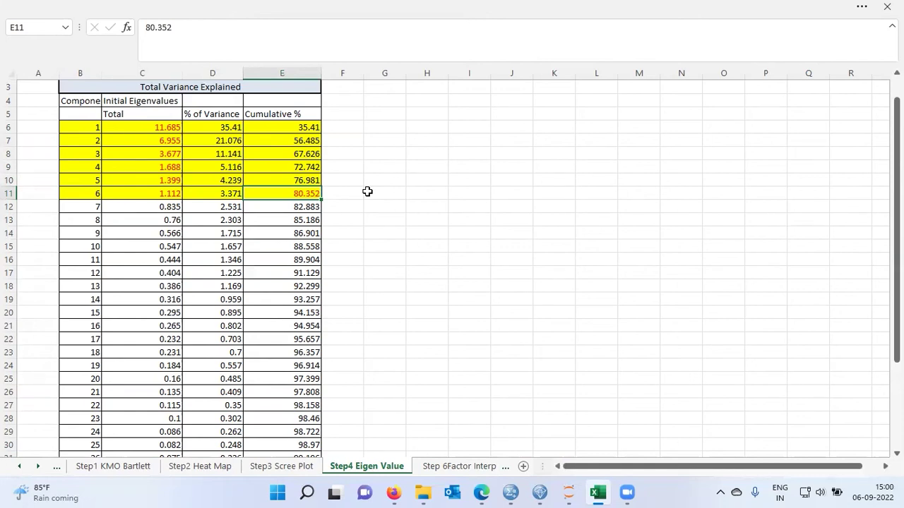
Look over the remaining components from 7 to the end of the variance table, and return to component 6's cumulative %.
click(89, 208)
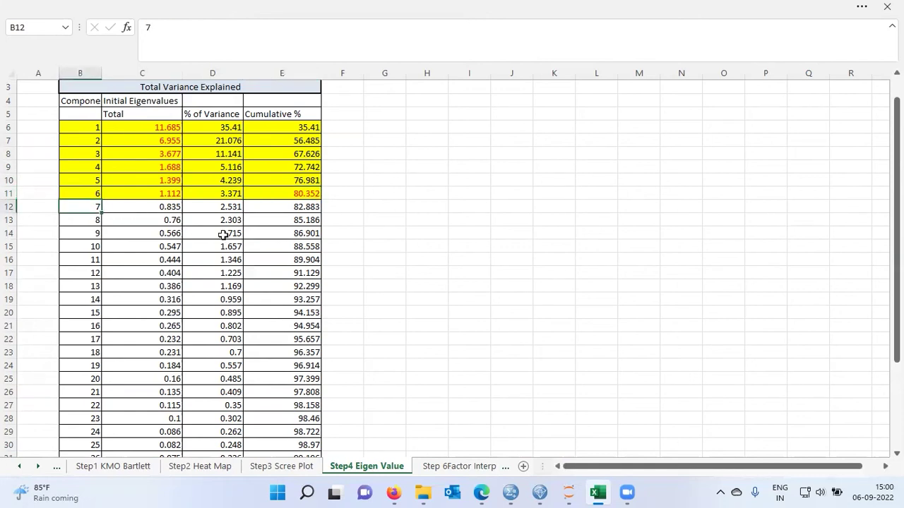
key(ctrl+Down)
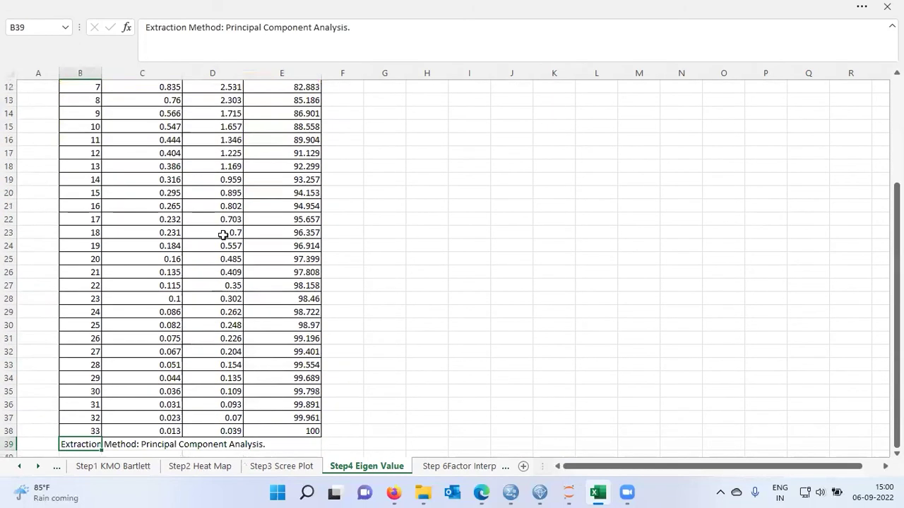
key(Up)
key(ctrl+Up)
key(Down)
key(Down)
key(Down)
key(Down)
key(Down)
key(Down)
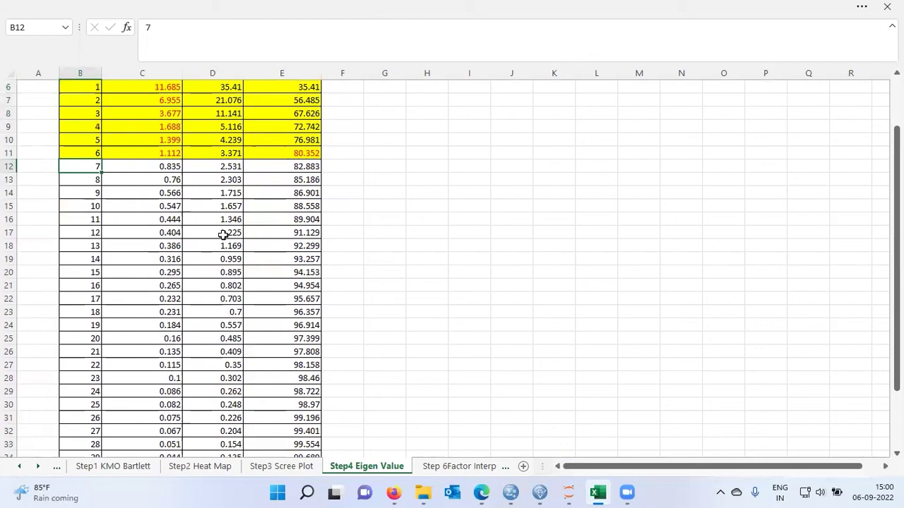
click(308, 152)
scroll(339, 163, up, 2)
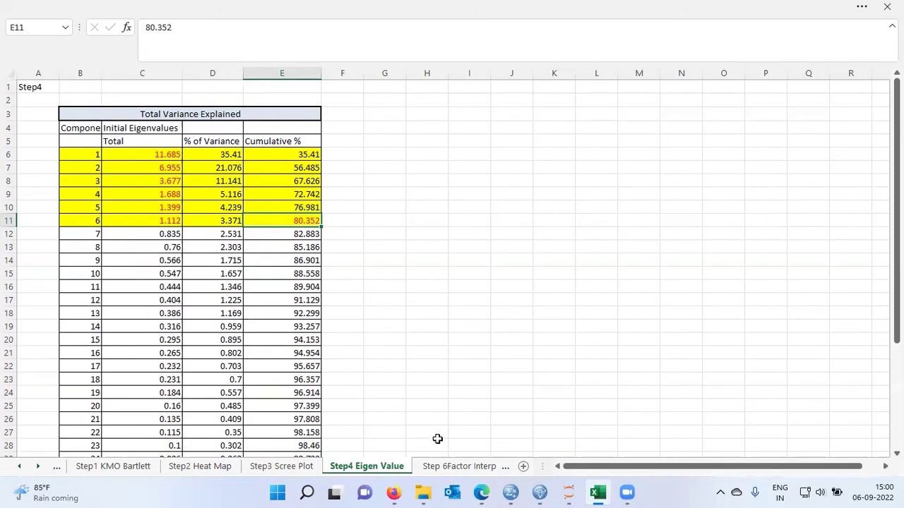
Open the Step 6Factor Interpretation sheet and go across the Rotated Component Matrix factor headings and back to Factor1.
click(449, 469)
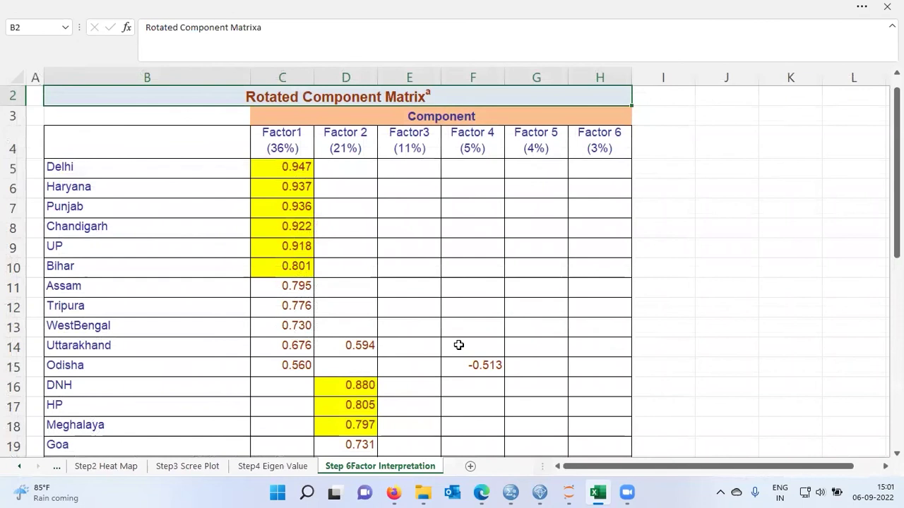
click(303, 147)
key(Right)
key(Right)
key(Right)
key(Right)
key(Right)
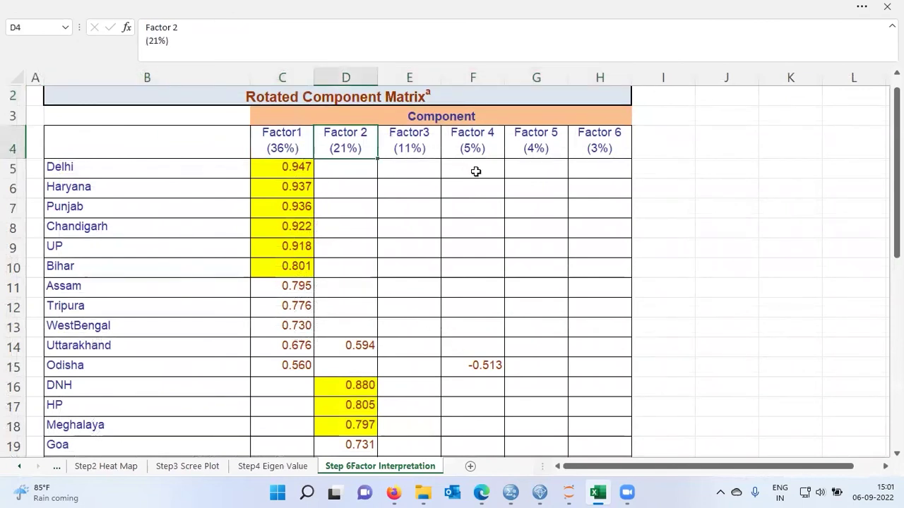
key(Left)
key(Left)
key(Left)
key(Left)
key(Left)
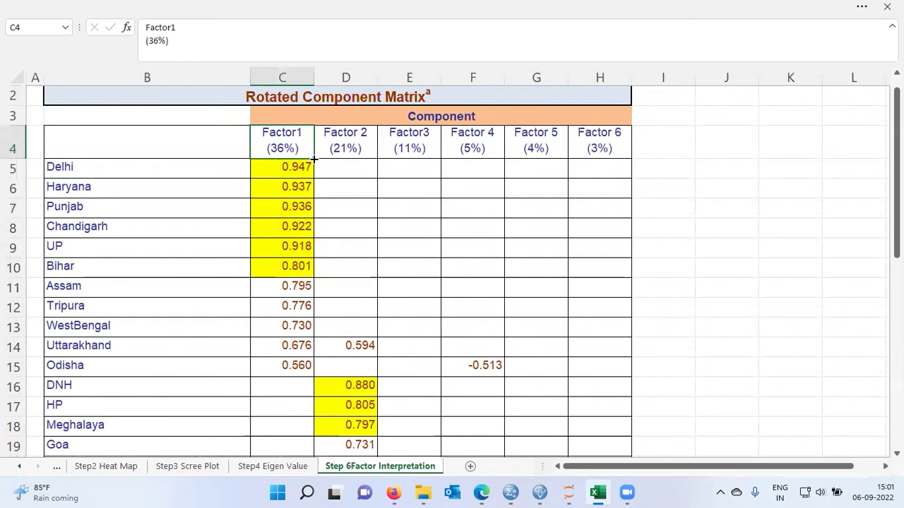
Go through the states from Delhi to Bihar and highlight their Factor1 loadings in C5:C10.
click(179, 170)
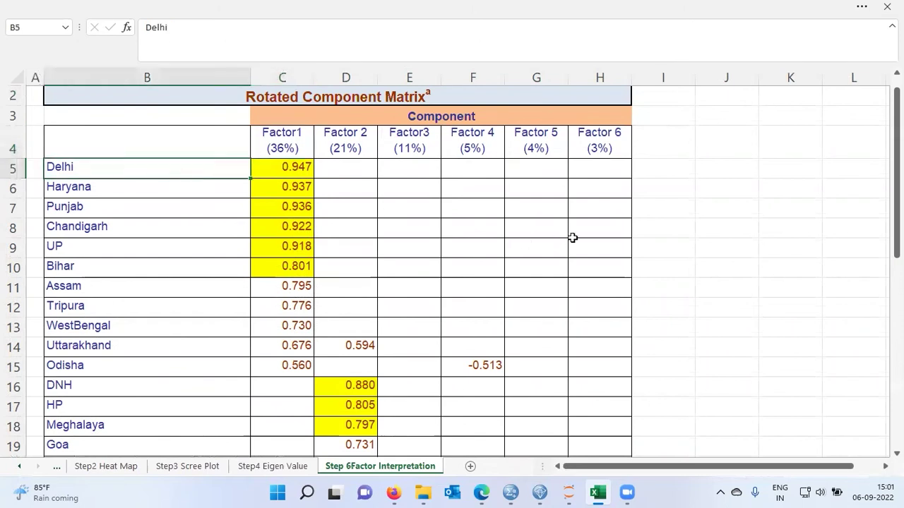
key(Down)
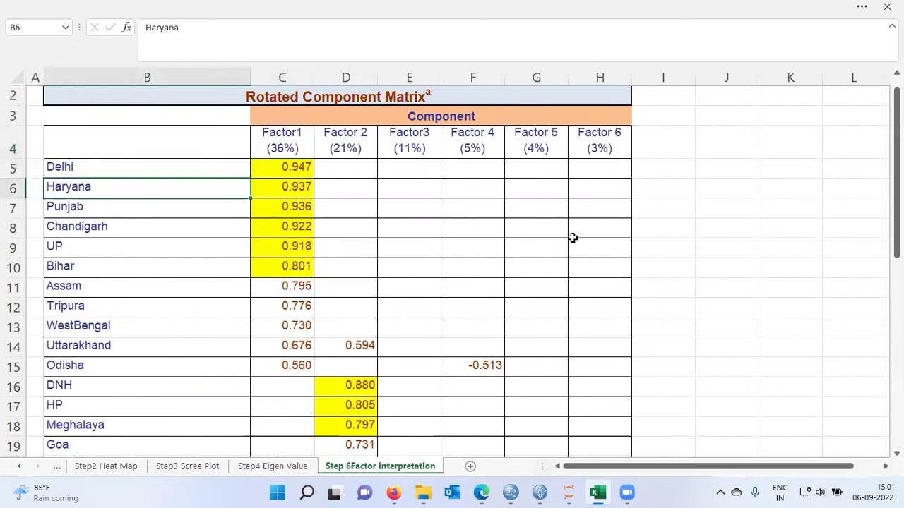
key(Down)
key(Down)
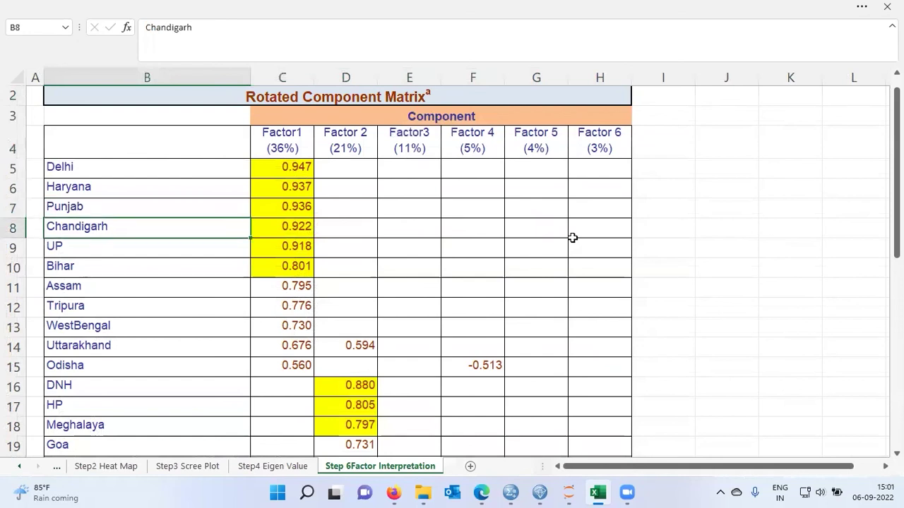
key(Down)
key(Down)
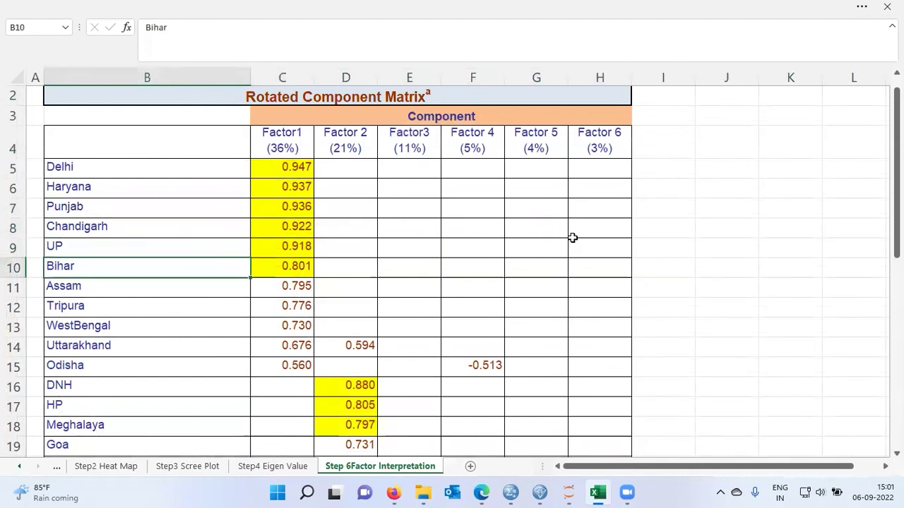
drag(302, 167, 300, 265)
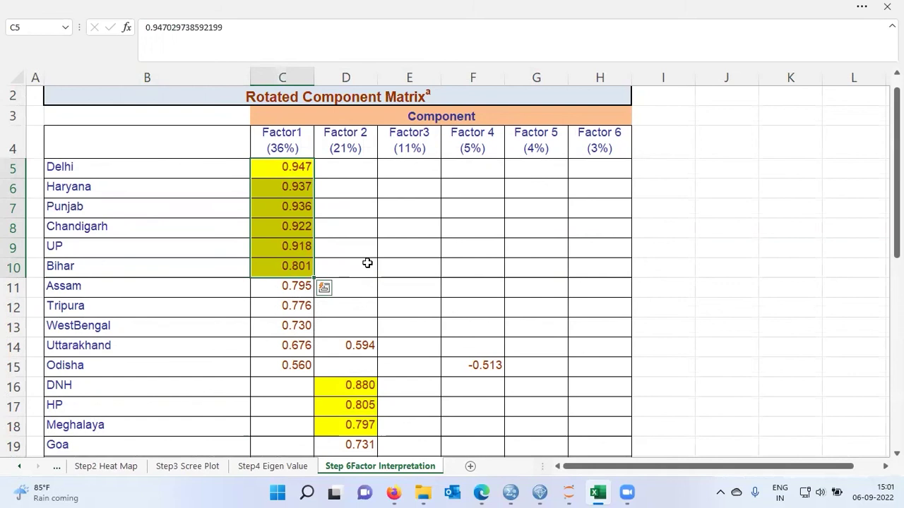
Select the Factor 2 heading and go through its highlighted loadings for DNH, HP and Meghalaya.
click(358, 147)
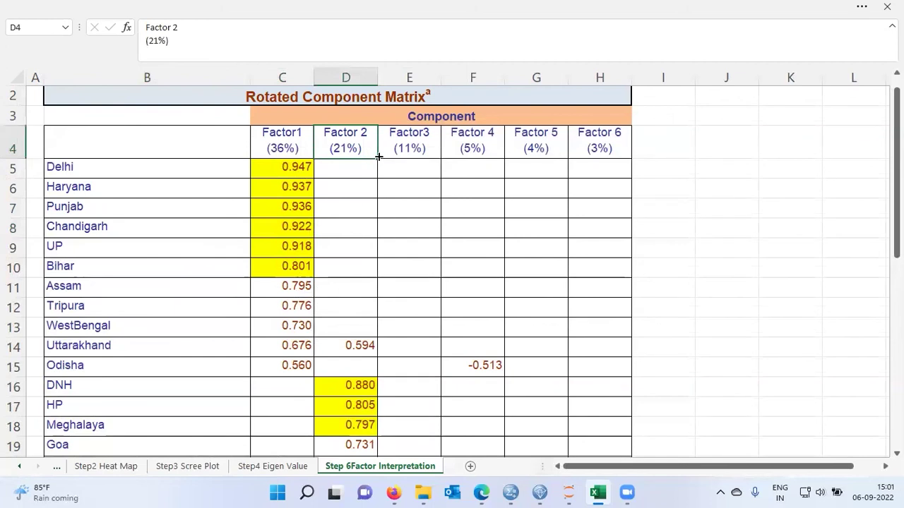
click(342, 387)
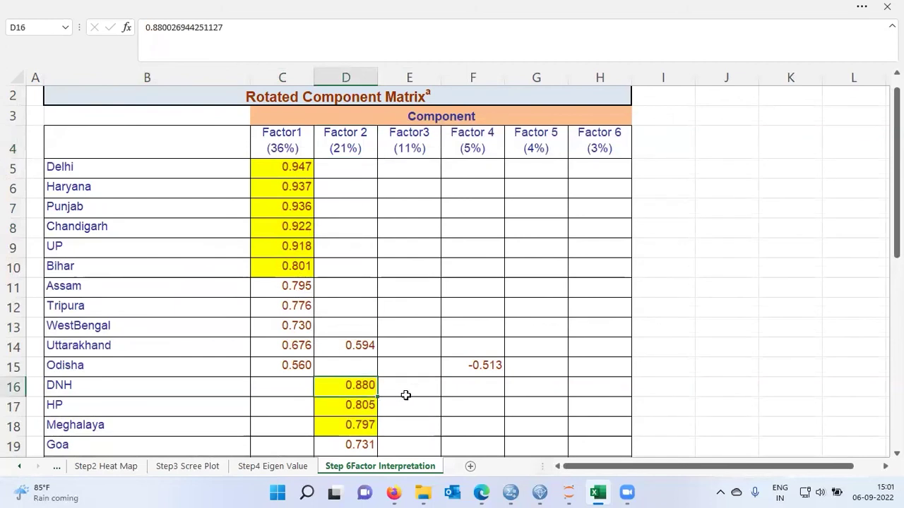
key(Down)
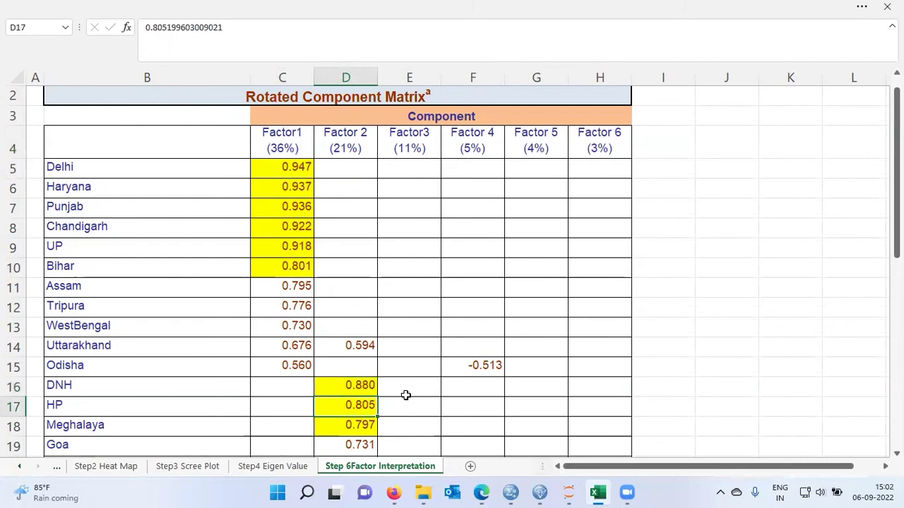
key(Down)
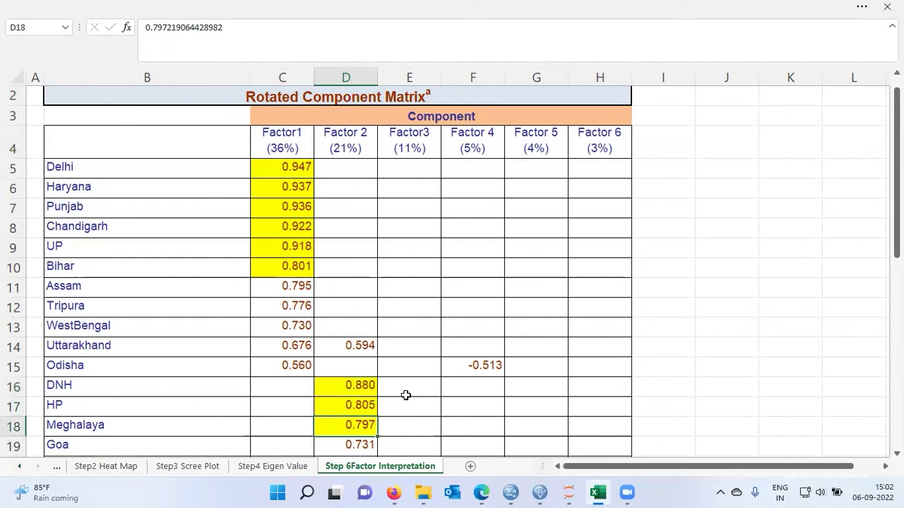
Select the Factor3 heading, its loading for AndhraPradesh, and the state names from AndhraPradesh down to Karnataka.
click(426, 150)
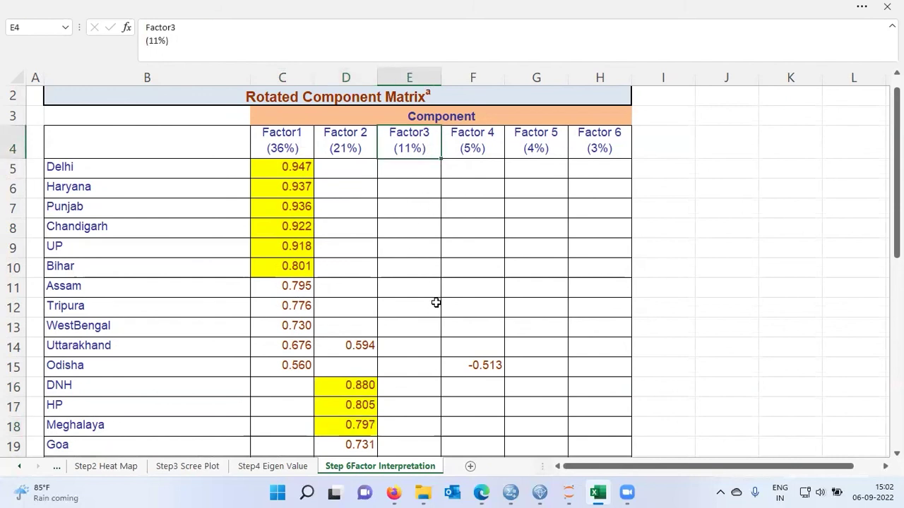
scroll(430, 326, down, 2)
scroll(430, 326, down, 2)
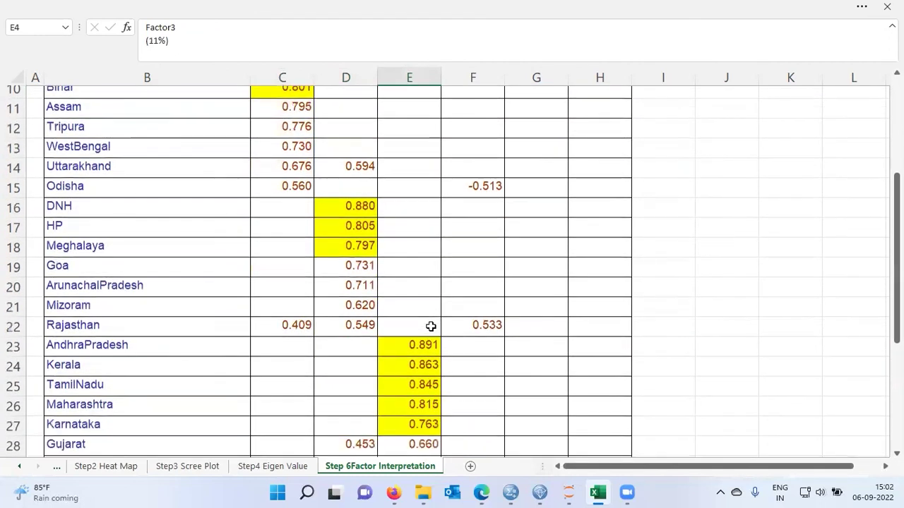
click(430, 332)
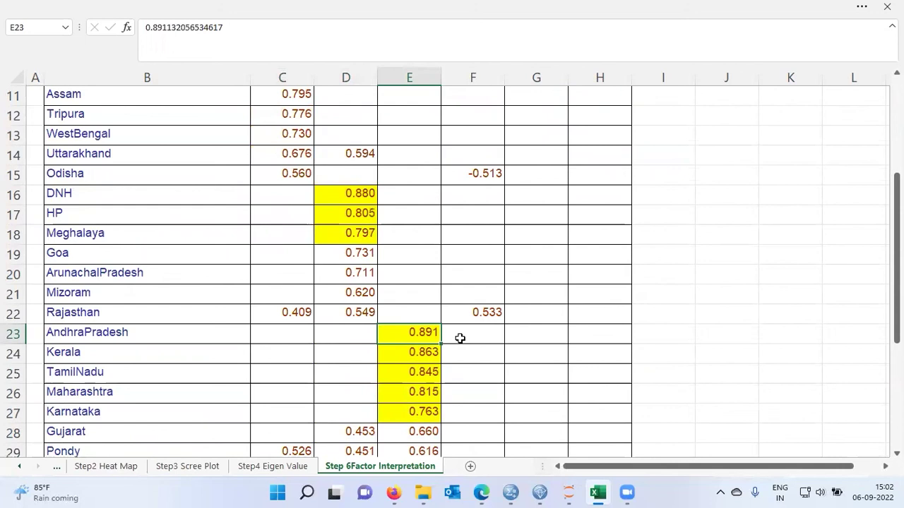
click(219, 342)
click(221, 358)
click(224, 369)
click(226, 393)
click(228, 416)
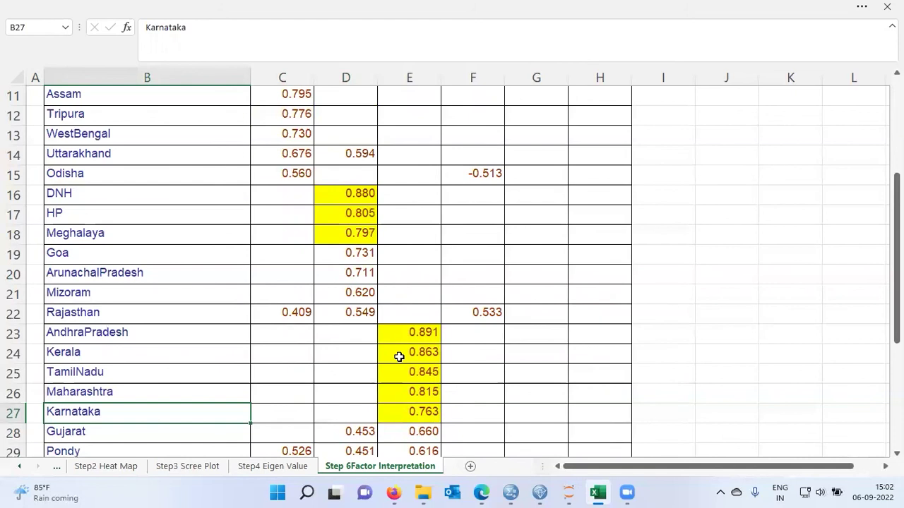
Go across the Factor 4, Factor 5 and Factor 6 headings of the Rotated Component Matrix and back to Factor 4.
scroll(399, 357, up, 3)
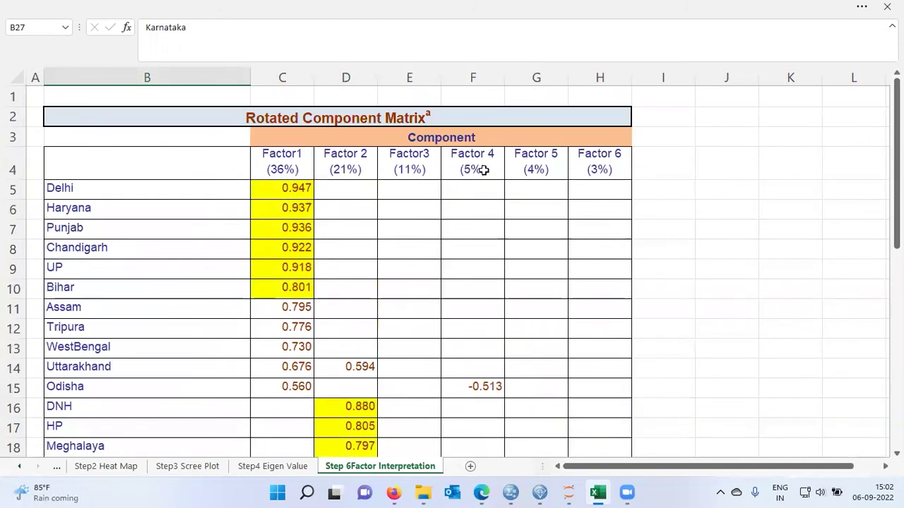
click(483, 170)
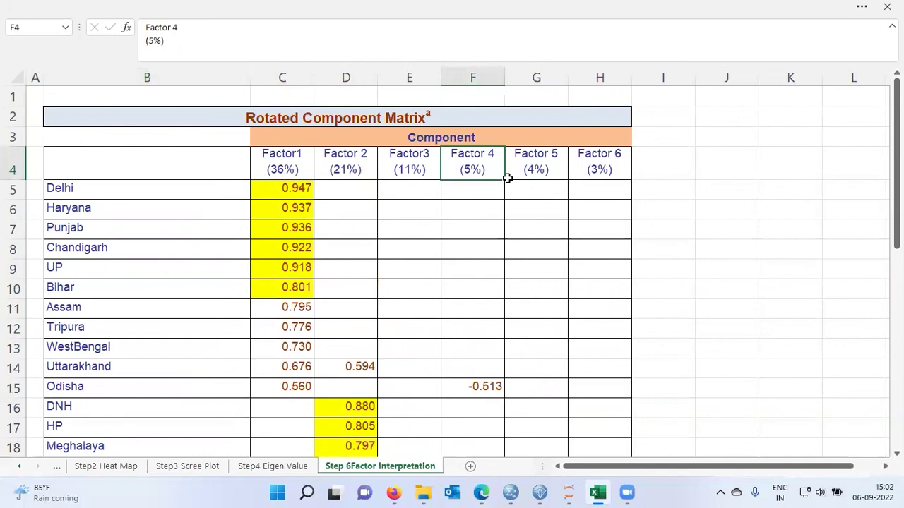
key(Right)
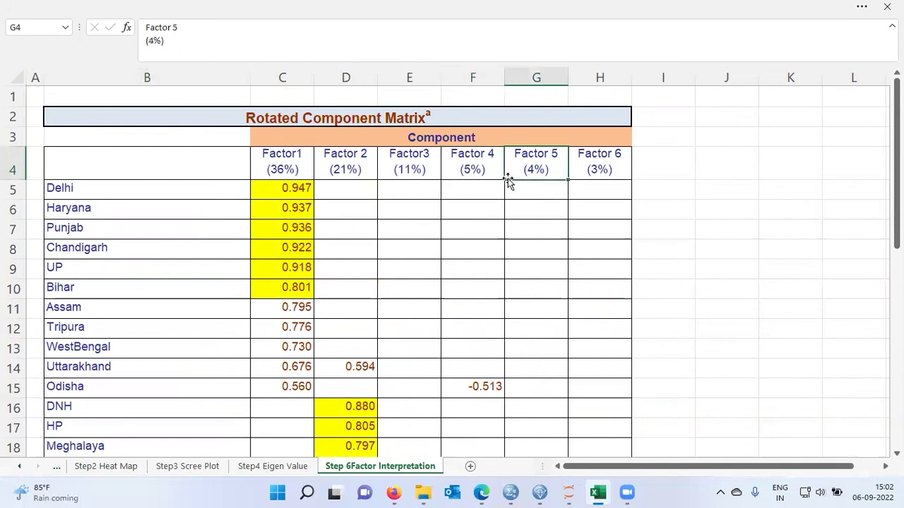
key(Right)
key(Left)
key(Left)
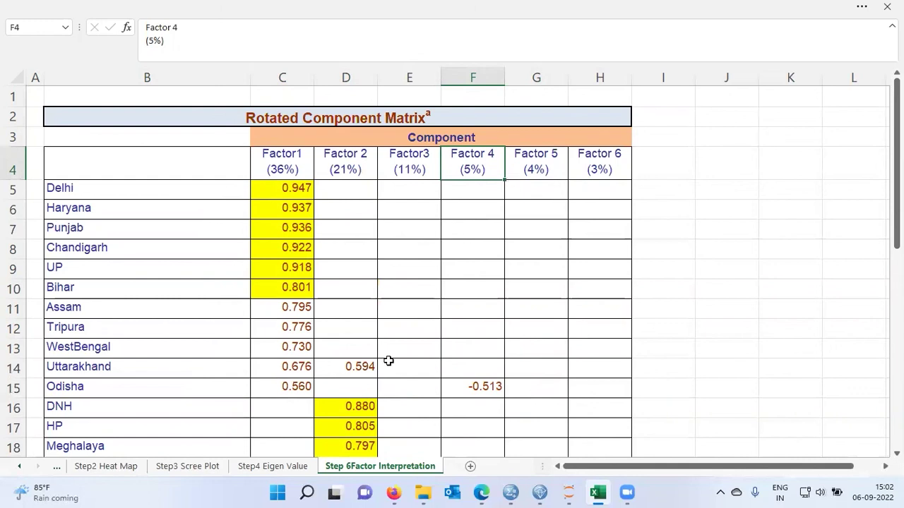
Open the Powerconsumption sheet and go through the factor score headings from FAC1_1 to FAC6_1.
ctrl+click(20, 471)
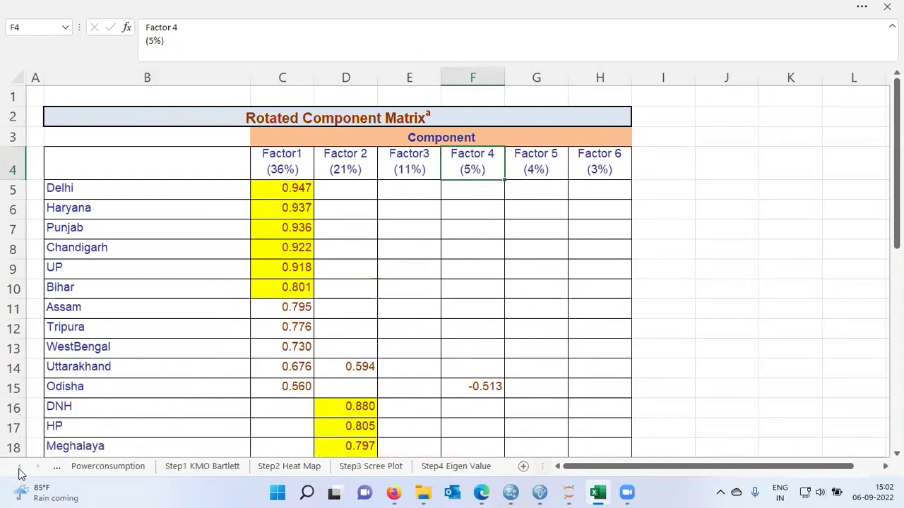
click(130, 468)
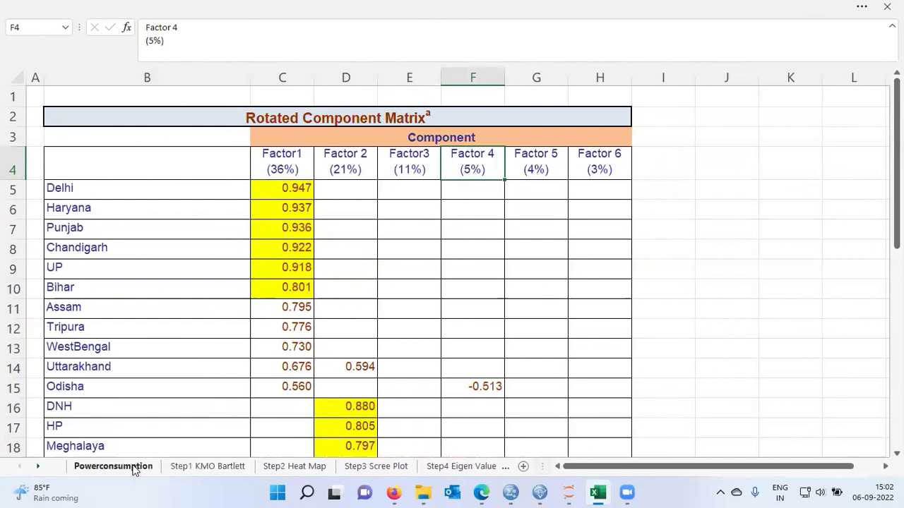
drag(636, 466, 875, 466)
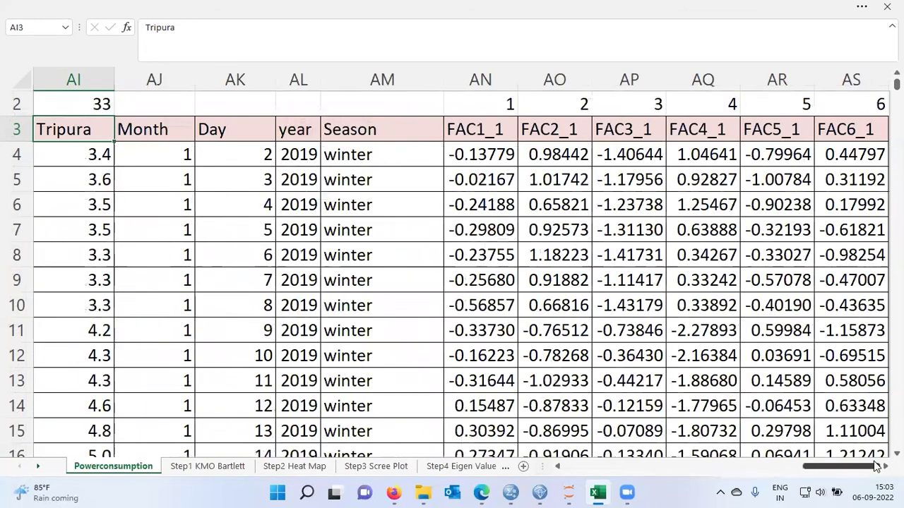
scroll(863, 440, right, 3)
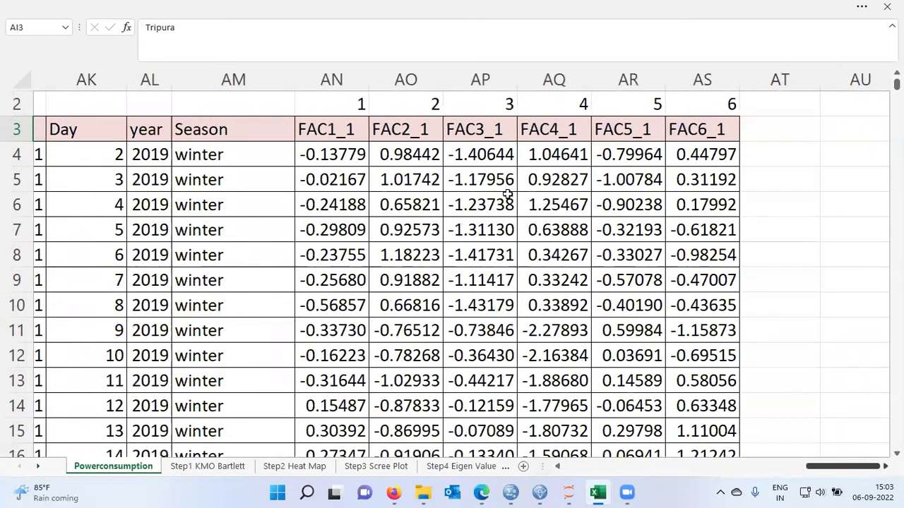
scroll(353, 133, right, 1)
click(330, 133)
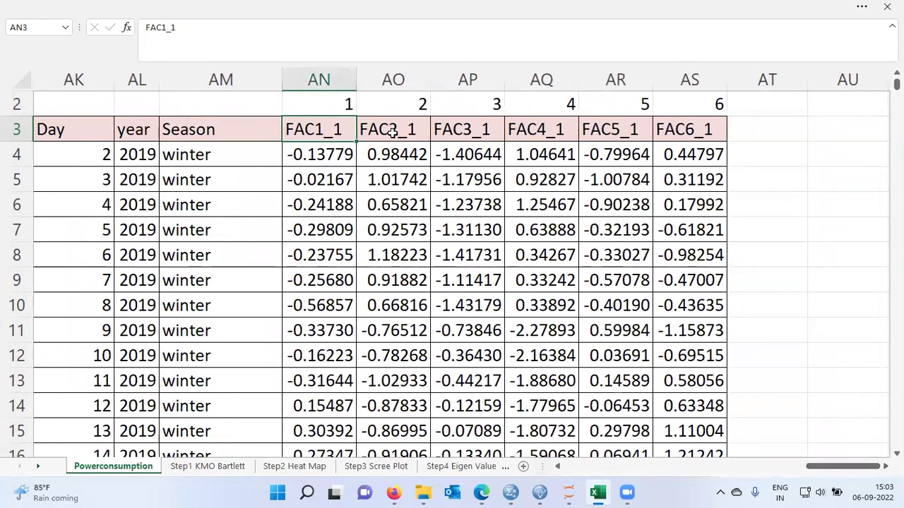
click(390, 133)
click(457, 131)
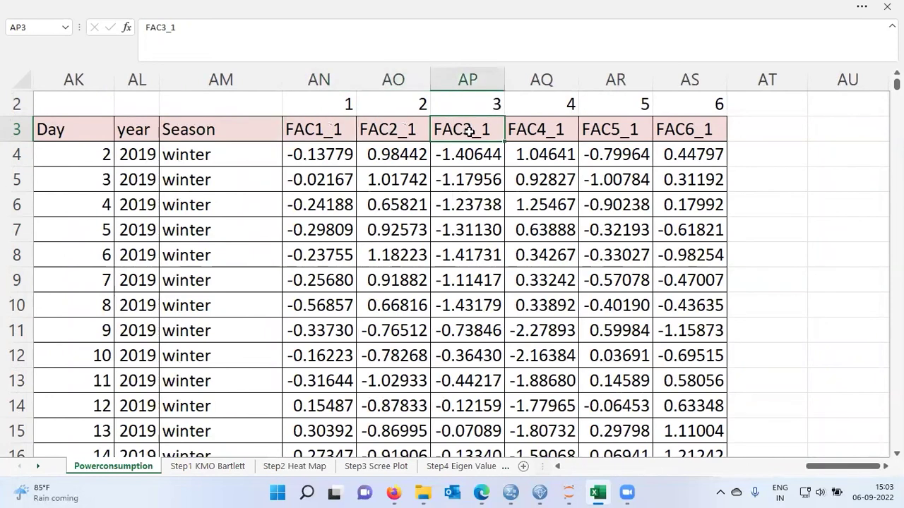
click(536, 129)
click(619, 128)
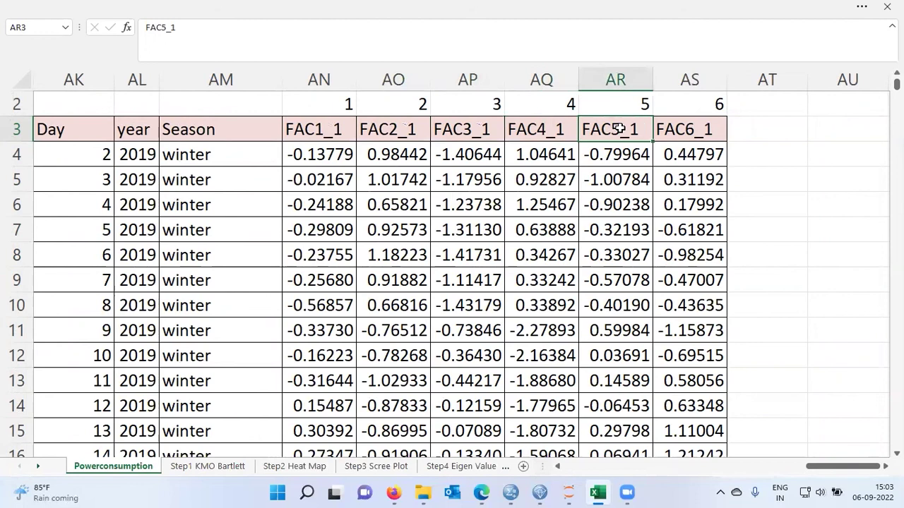
click(707, 133)
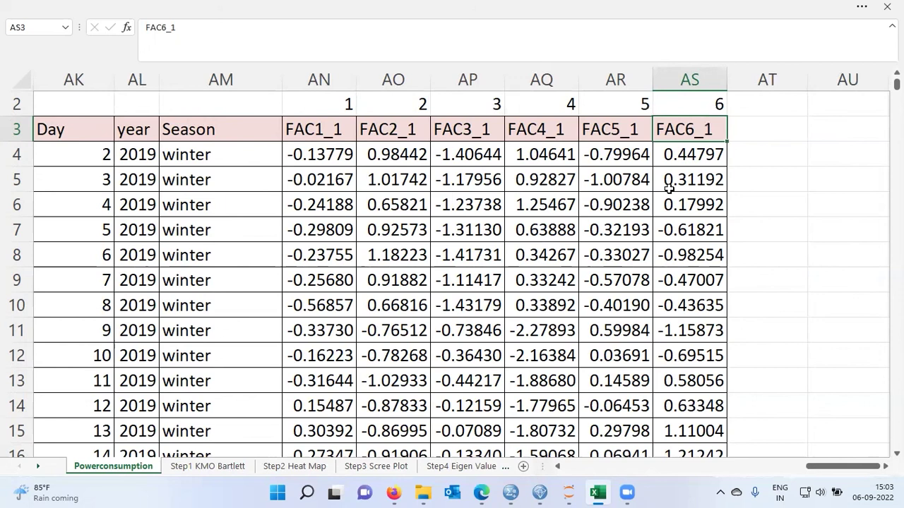
Return to the start of the power data and go across the numbered state columns in row 2 from Punjab to Tripura.
drag(834, 469, 577, 464)
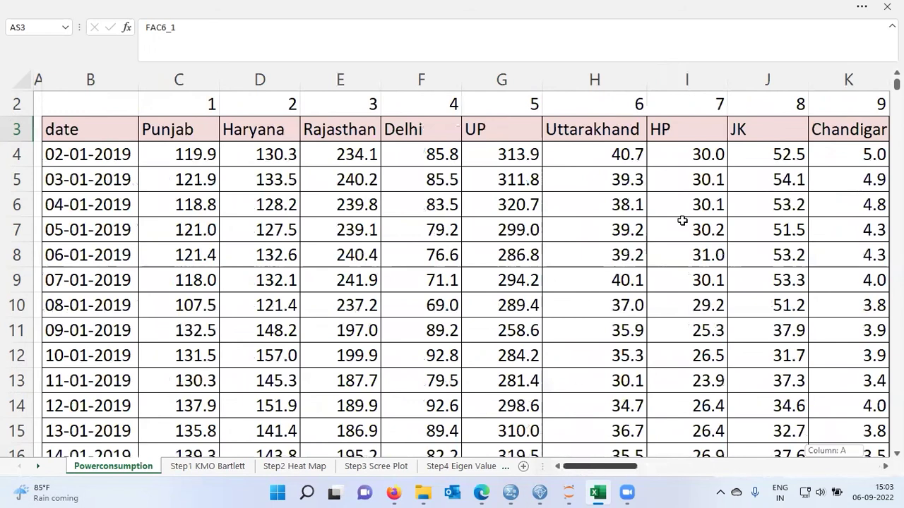
click(187, 109)
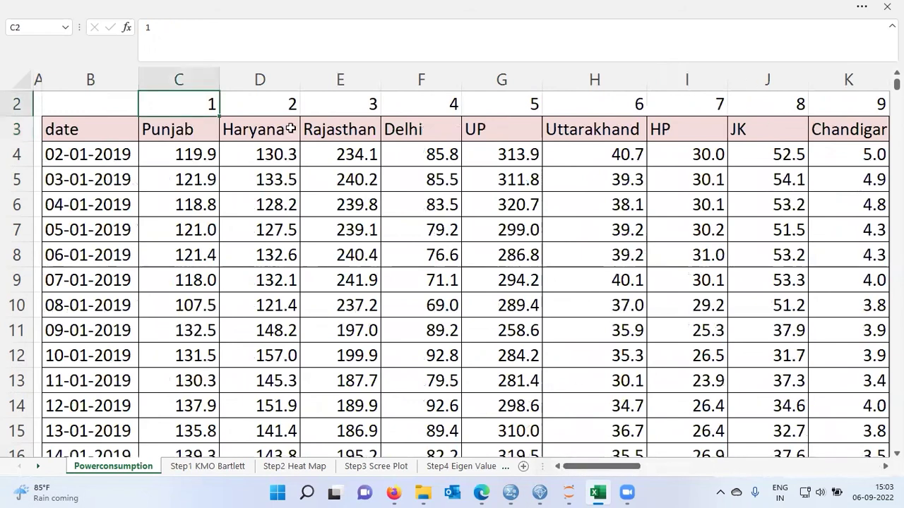
key(Right)
key(Right)
key(Right)
key(Right)
key(Right)
key(Right)
key(Right)
key(Right)
key(Right)
key(Right)
key(Right)
key(Right)
key(Right)
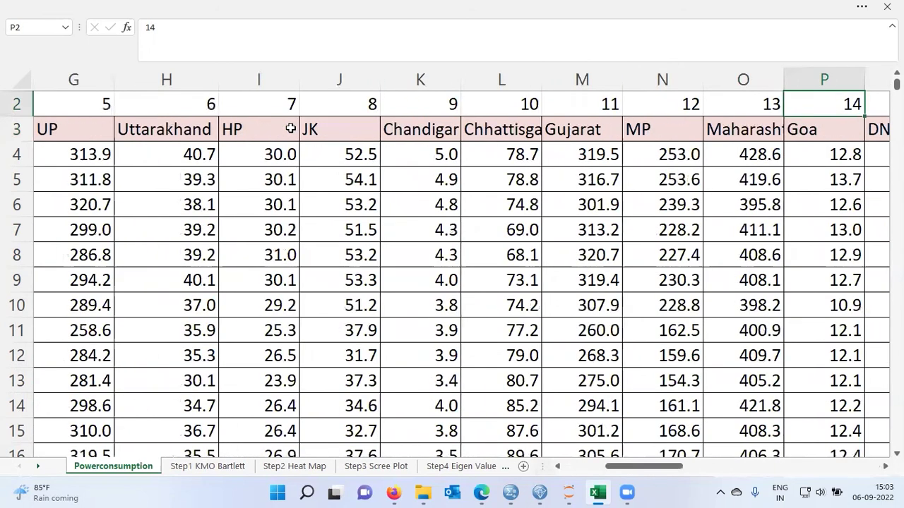
key(Right)
key(Right)
key(Right)
key(Right)
key(Right)
key(Right)
key(Right)
key(Right)
key(Right)
key(Right)
key(Right)
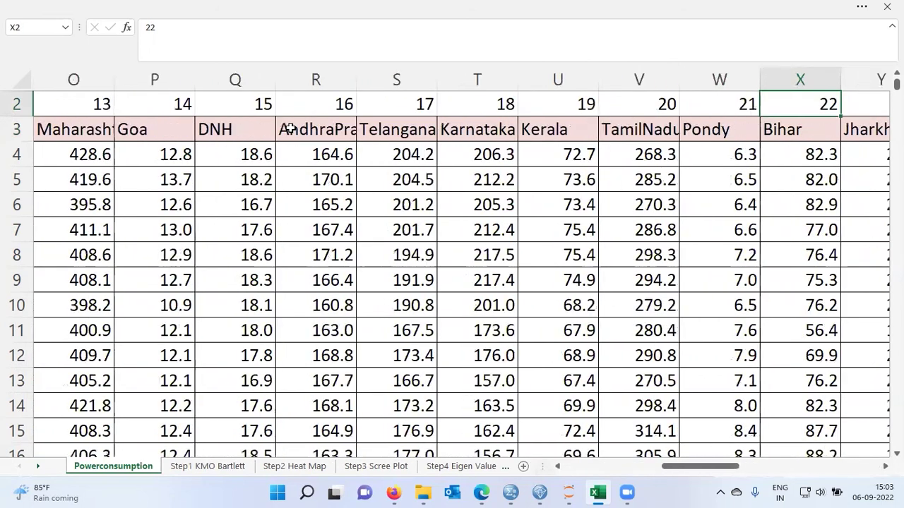
key(Right)
key(Right)
key(Right)
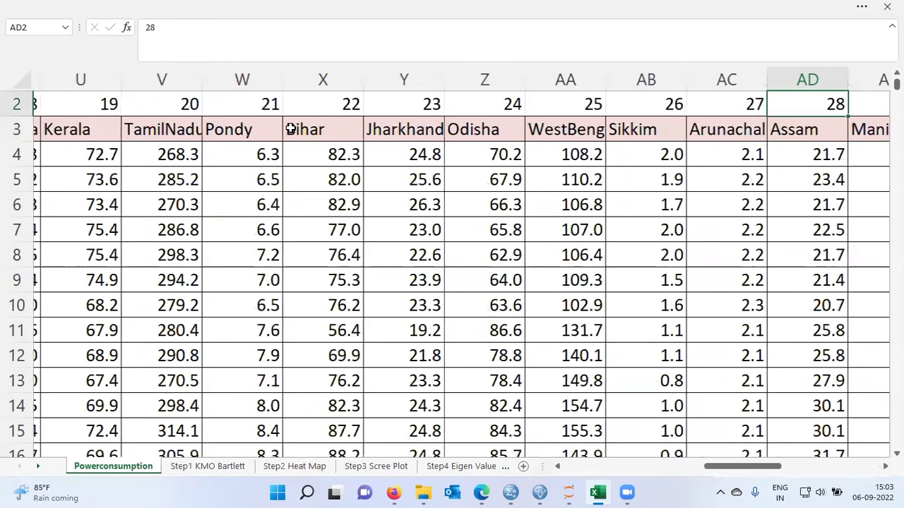
key(Right)
key(Right)
key(Right)
key(Right)
key(Right)
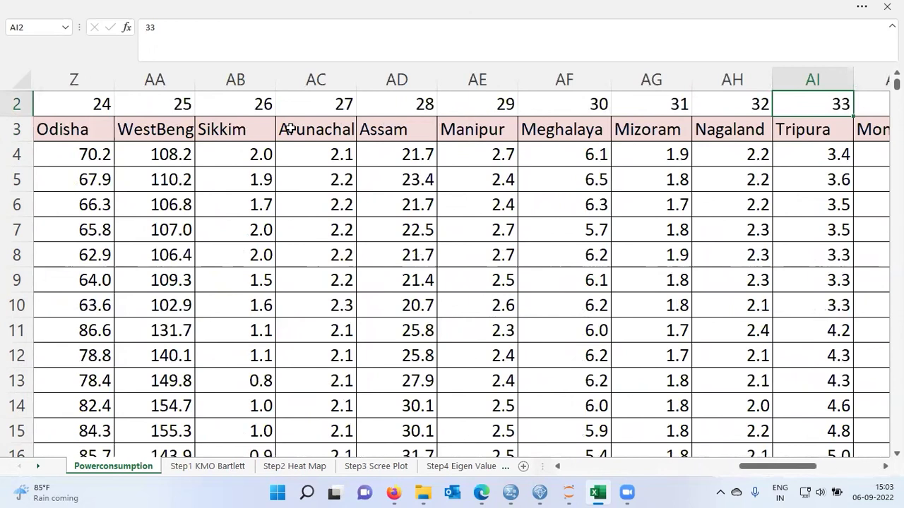
Continue along row 2 past the Month, Day, year and Season columns to the number above FAC6_1.
key(Right)
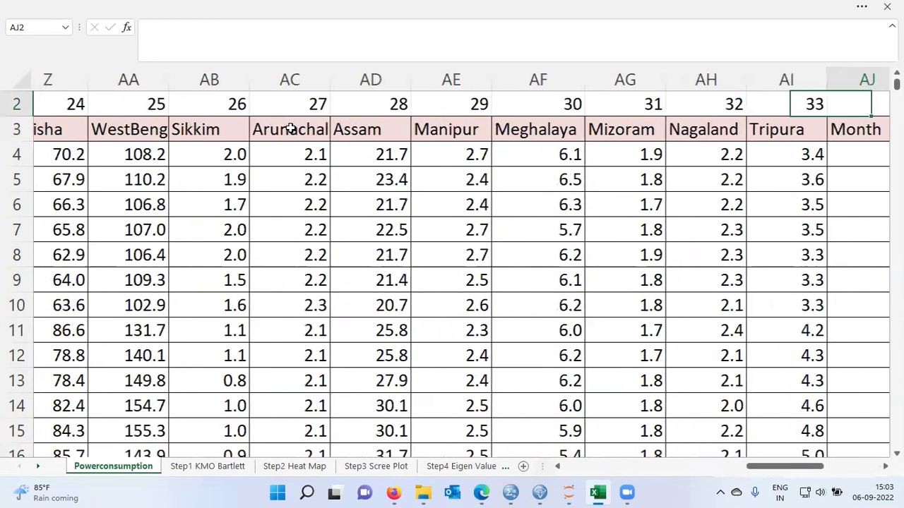
key(Right)
key(Right)
key(Right)
key(Right)
key(Right)
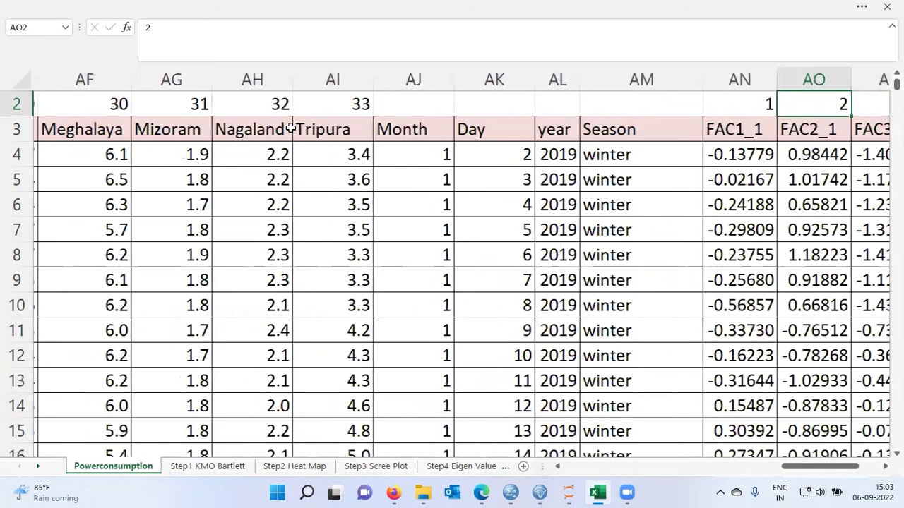
key(Right)
key(Right)
key(Right)
key(Right)
key(Right)
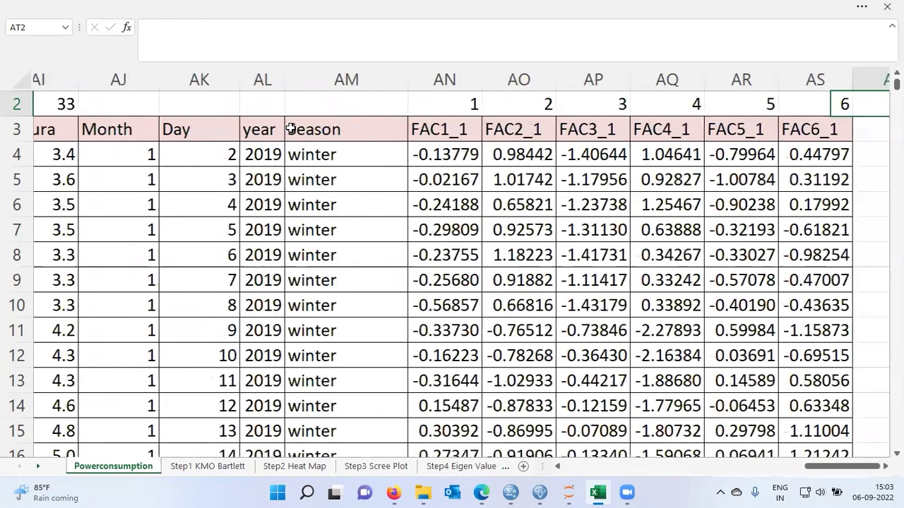
key(Left)
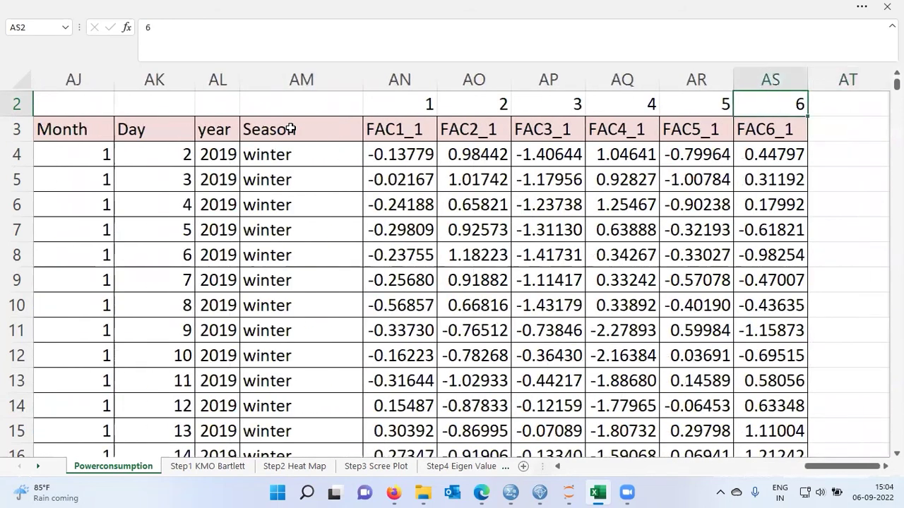